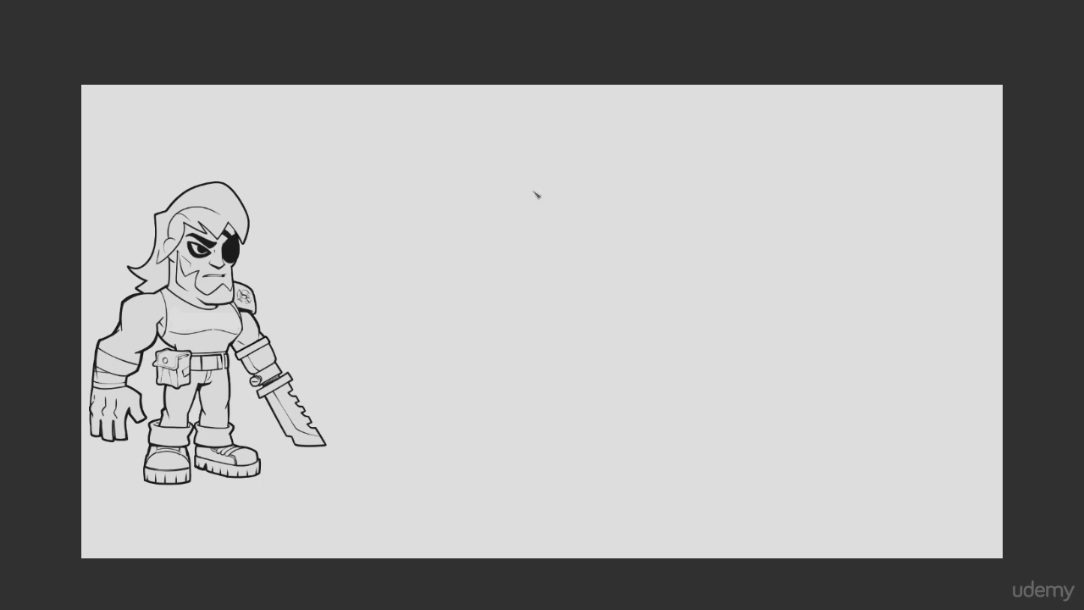
drag(183, 216, 194, 513)
key(ctrl+z)
drag(134, 168, 141, 510)
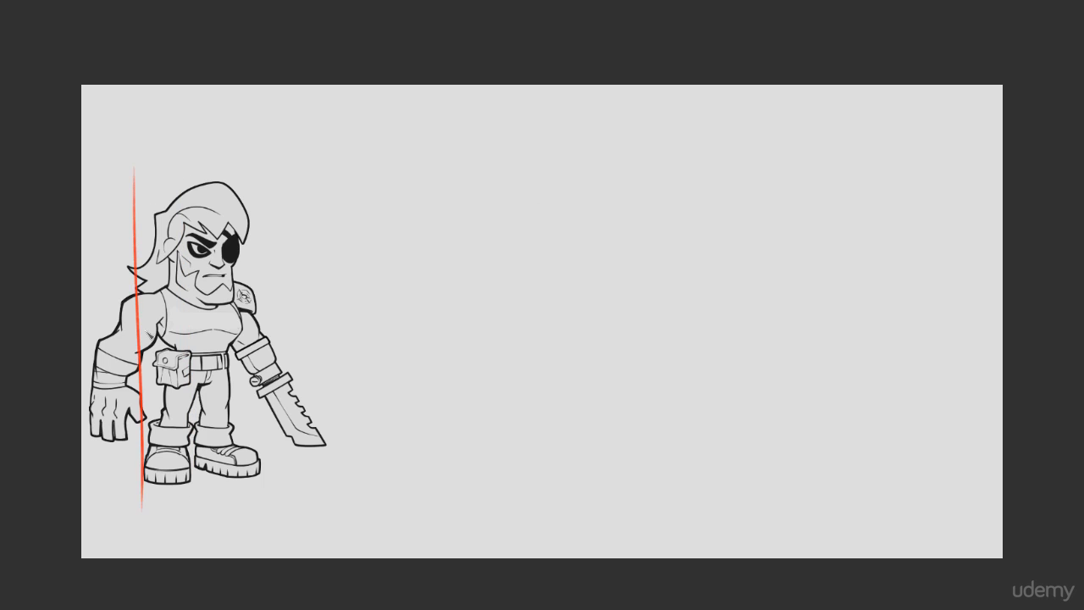
key(ctrl+z)
drag(193, 144, 206, 487)
key(ctrl+z)
drag(145, 147, 153, 491)
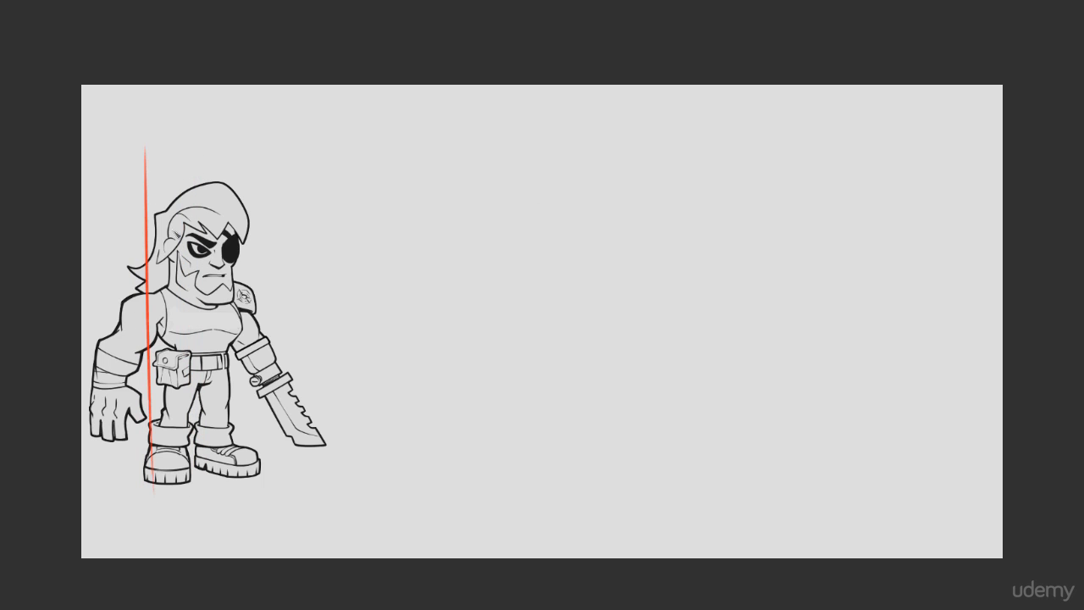
drag(190, 135, 213, 511)
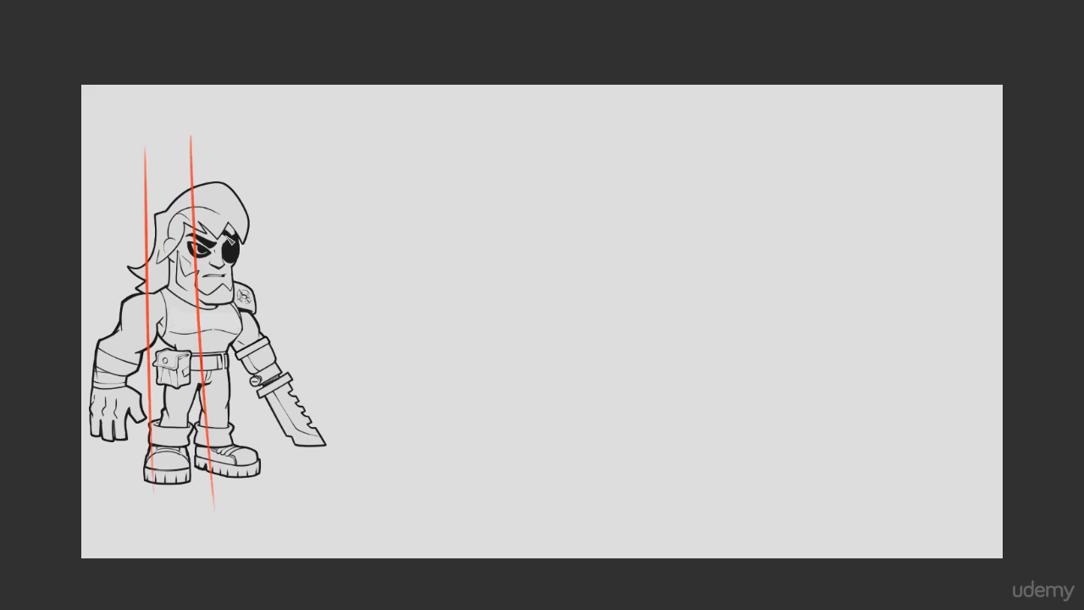
key(ctrl+z)
key(ctrl+z)
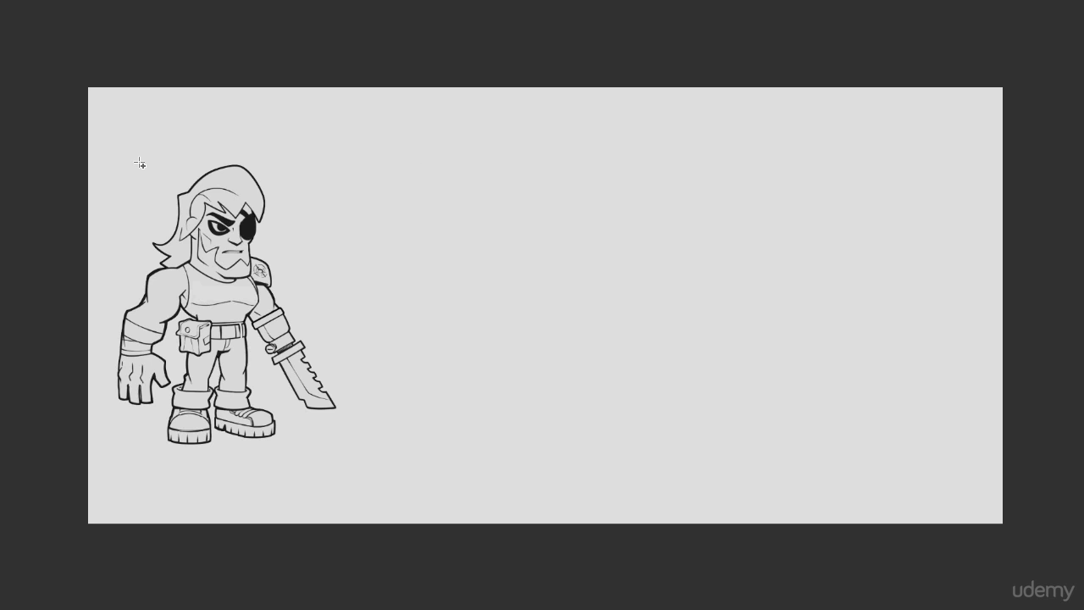
Step: Fill a thin red horizontal guide line across the canvas, align it with the head's top, and copy it down to eye level and lower
drag(96, 153, 1001, 156)
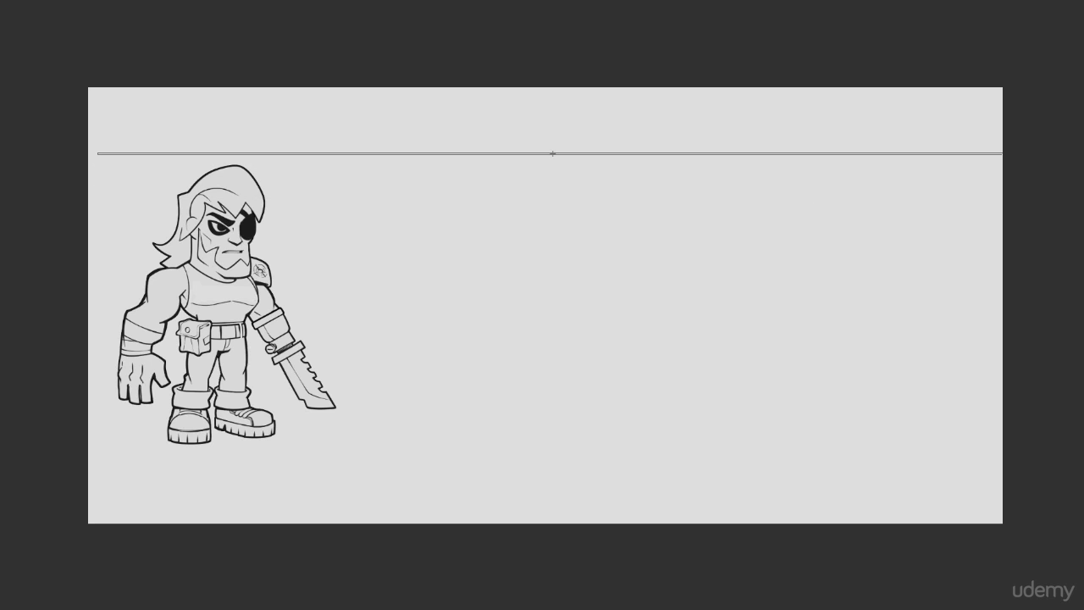
key(alt+BackSpace)
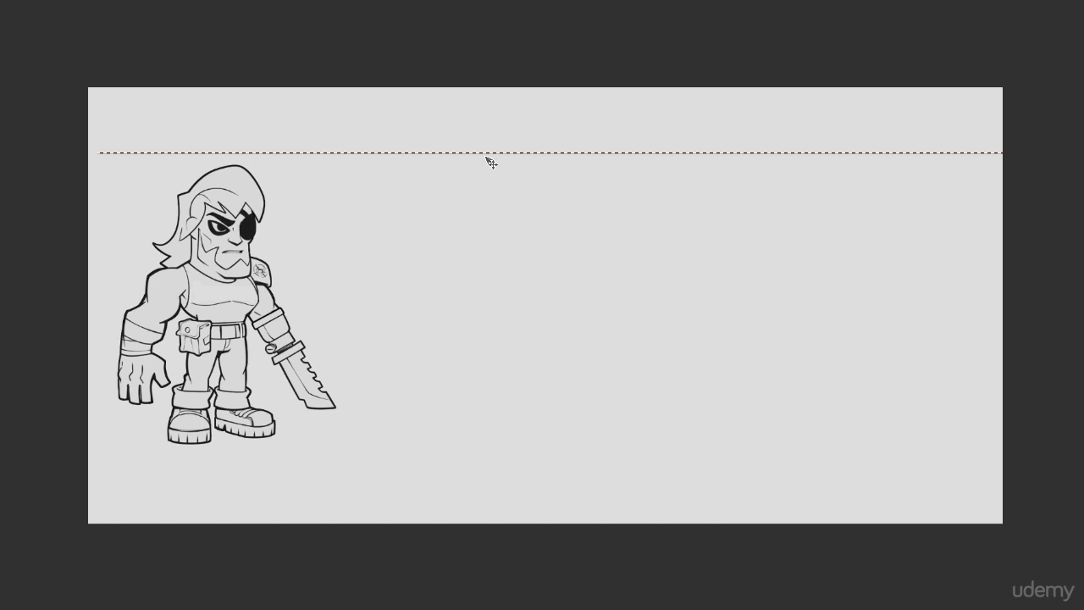
key(ctrl+d)
drag(487, 178, 487, 190)
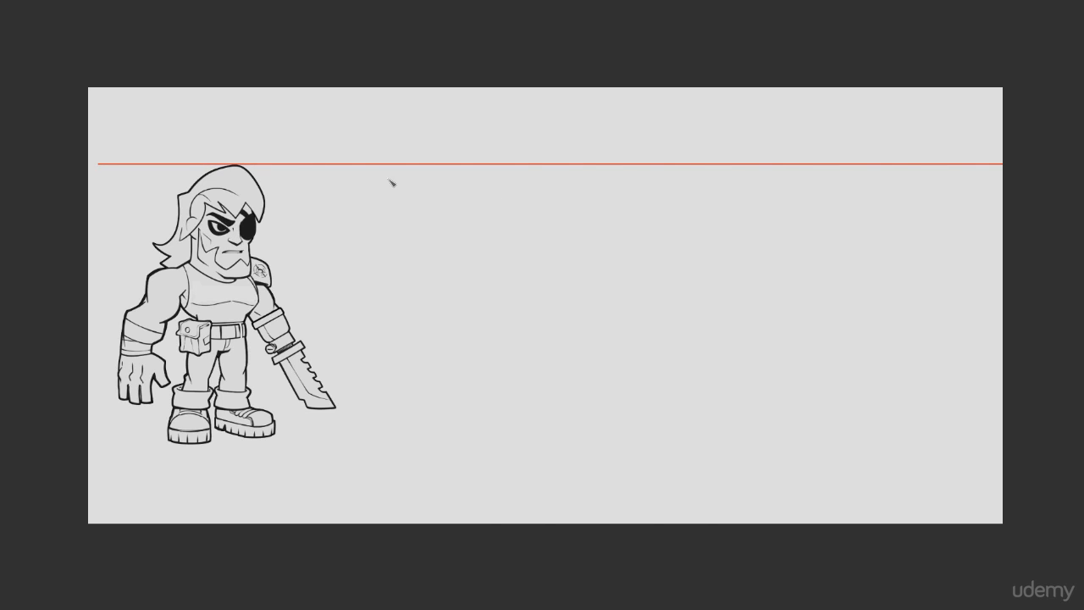
drag(390, 179, 389, 235)
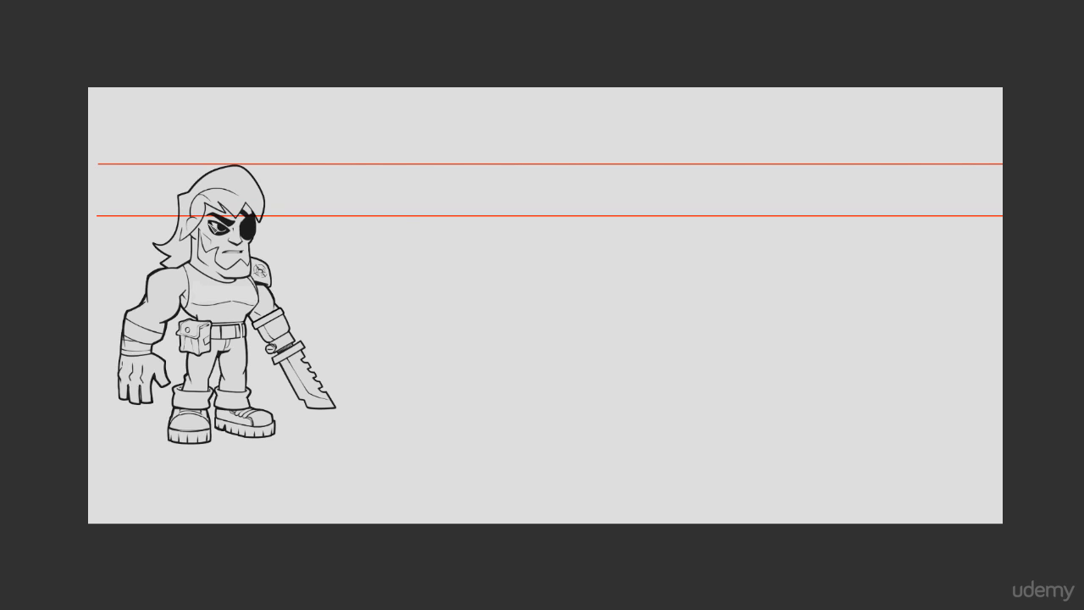
drag(345, 229, 334, 381)
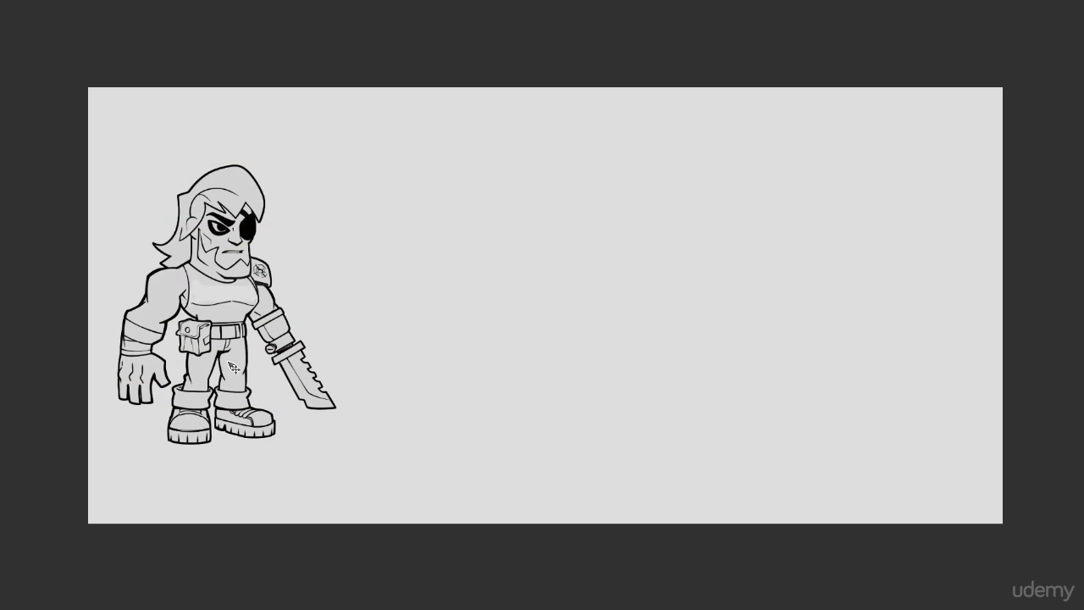
Step: Place two evenly spaced faded copies beside the original character and fill a thin red horizontal line above all three figures
drag(228, 353, 439, 364)
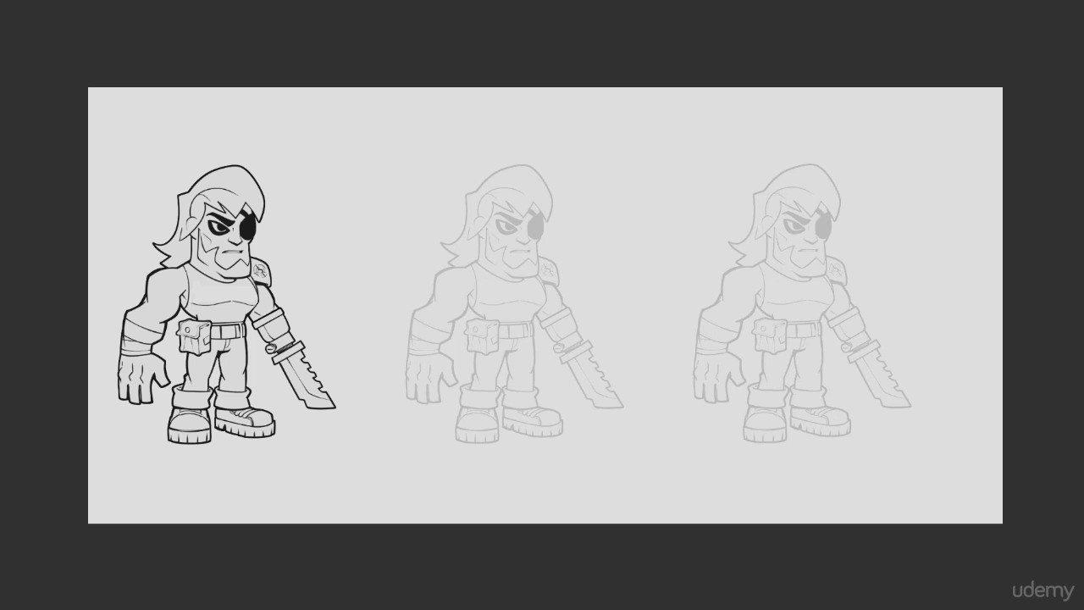
drag(159, 145, 407, 158)
drag(154, 146, 955, 148)
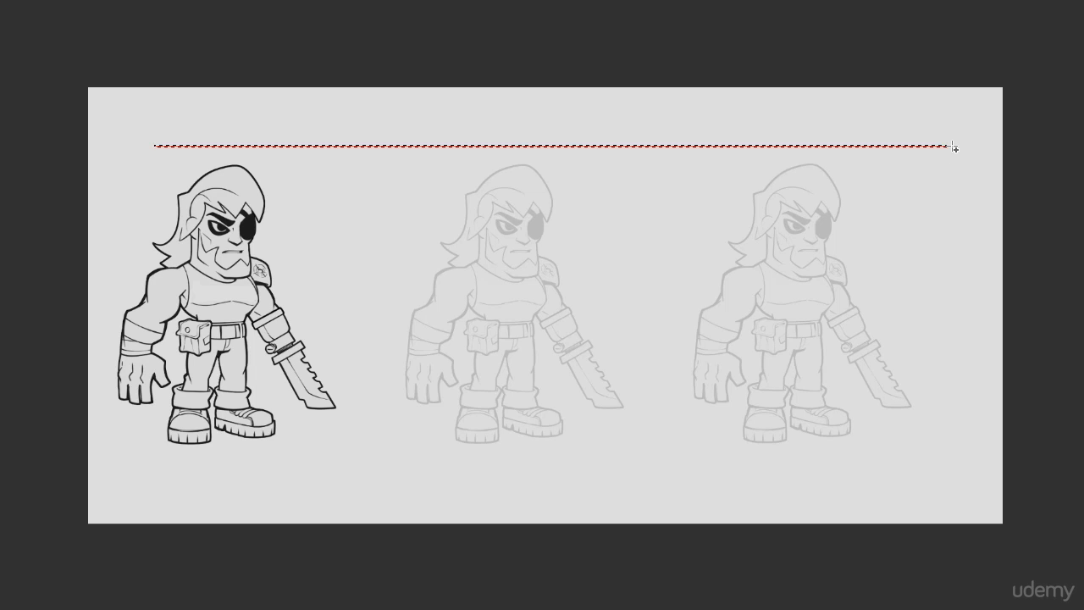
Step: Shift the original character slightly toward the faded copies and position the red guide line just above the heads
drag(681, 158, 542, 168)
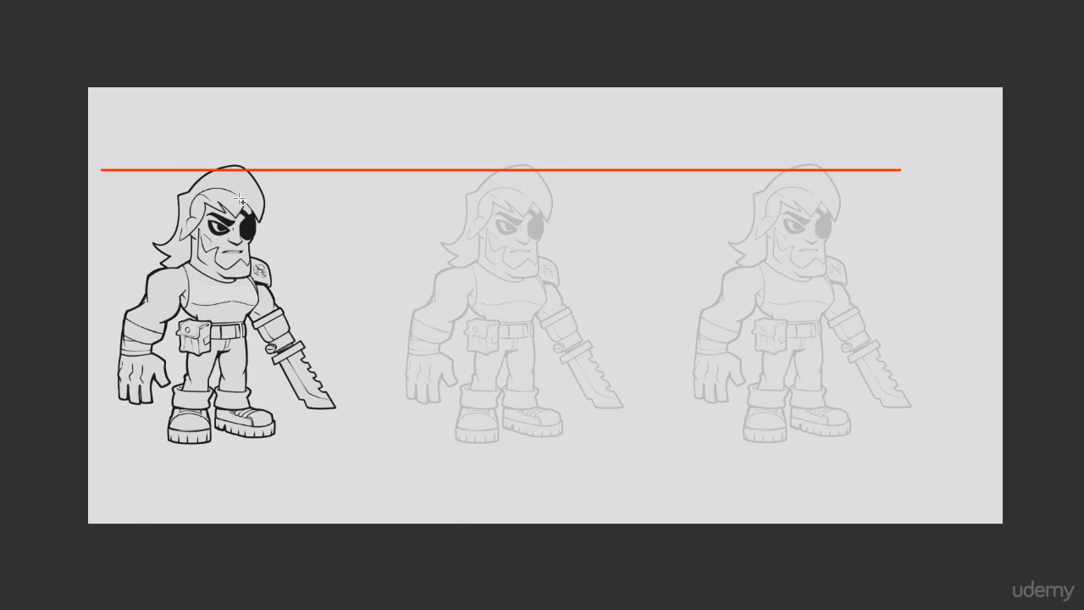
drag(596, 191, 587, 242)
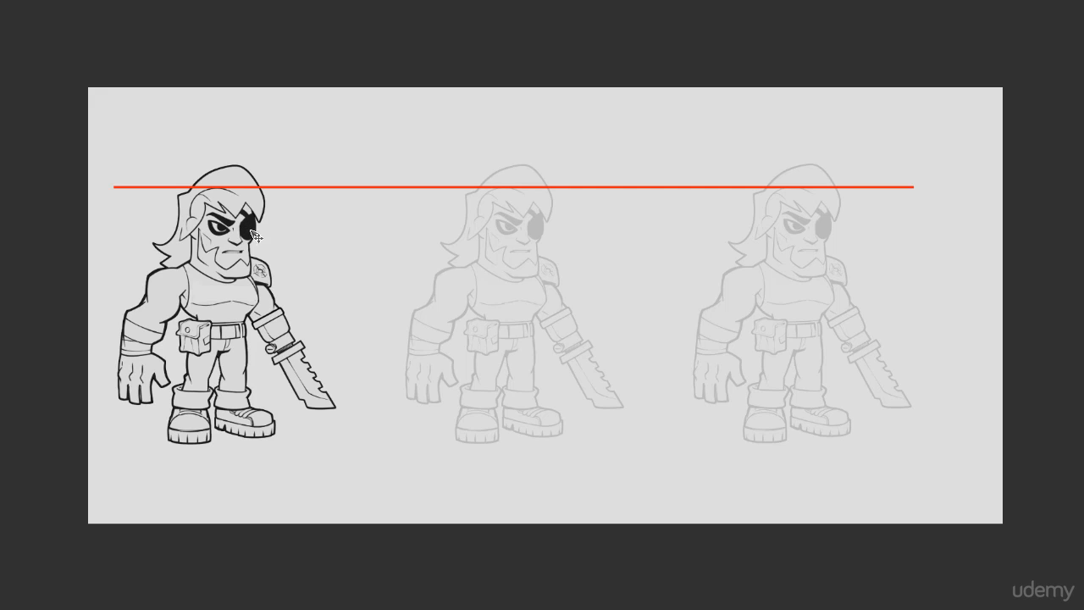
mouse_move(228, 224)
mouse_down()
mouse_move(272, 227)
mouse_move(227, 231)
mouse_move(284, 241)
mouse_move(300, 225)
mouse_move(293, 219)
mouse_move(280, 242)
mouse_move(284, 202)
mouse_up()
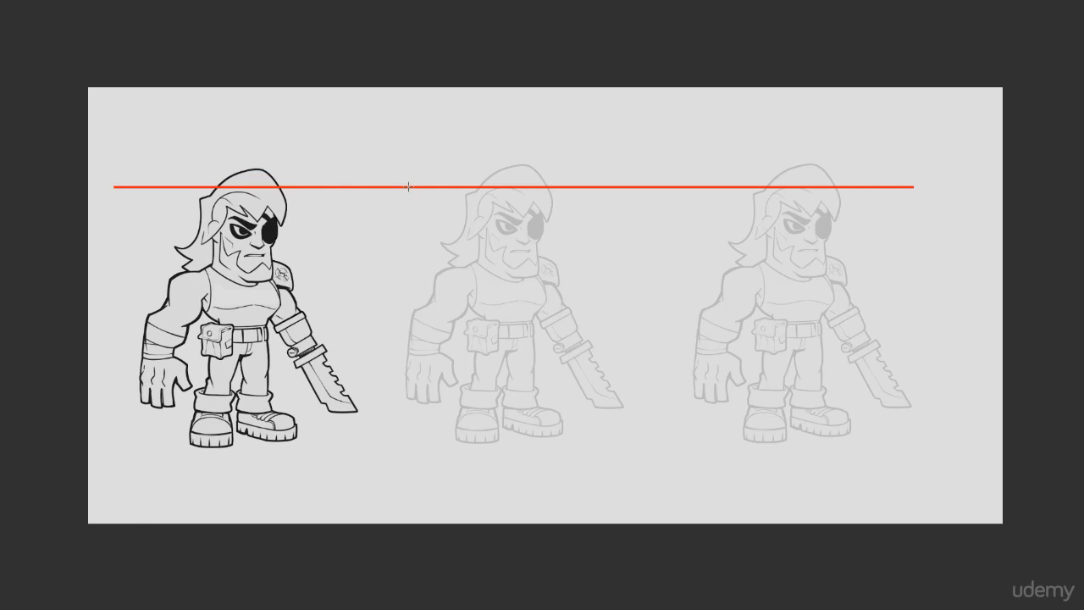
drag(421, 178, 459, 161)
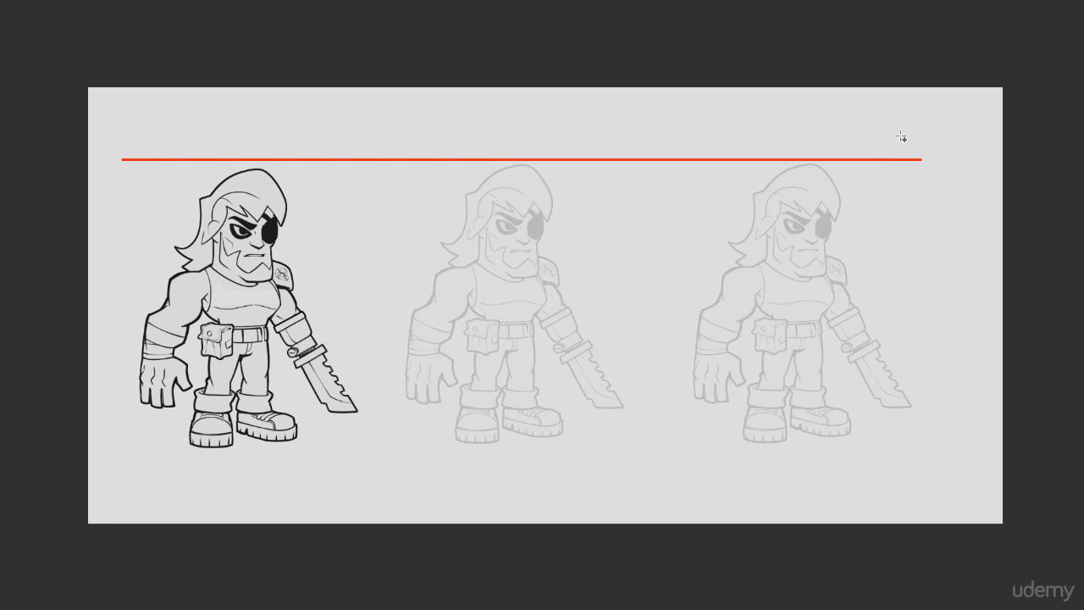
Step: Add a solid red square handle above the far end of the guide line and lower both to forehead level
drag(917, 155, 927, 163)
key(Left)
key(Left)
key(alt+BackSpace)
key(ctrl+d)
drag(916, 145, 938, 147)
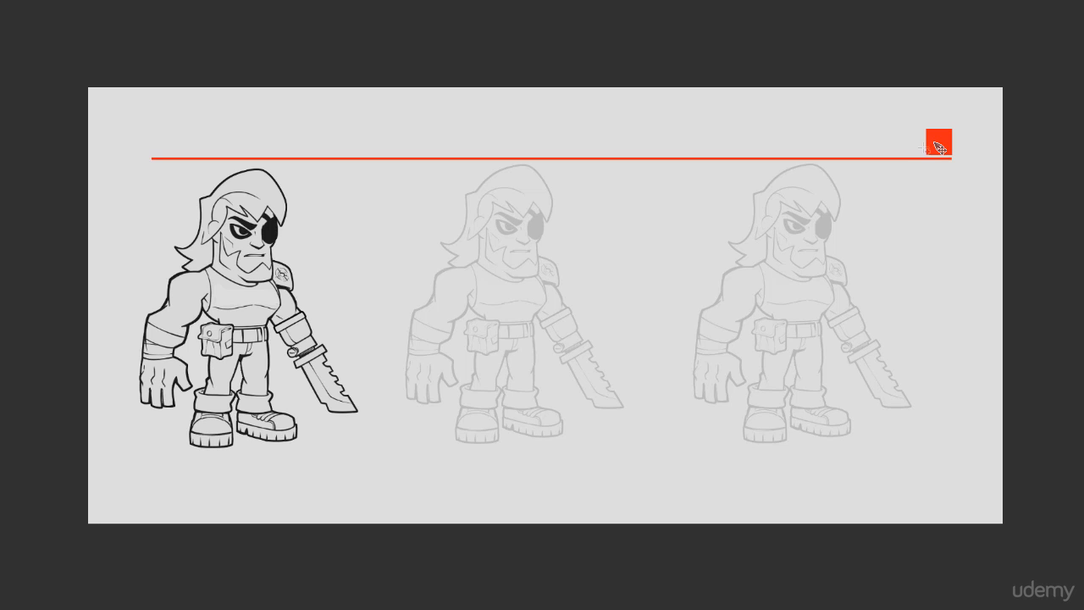
drag(938, 147, 936, 175)
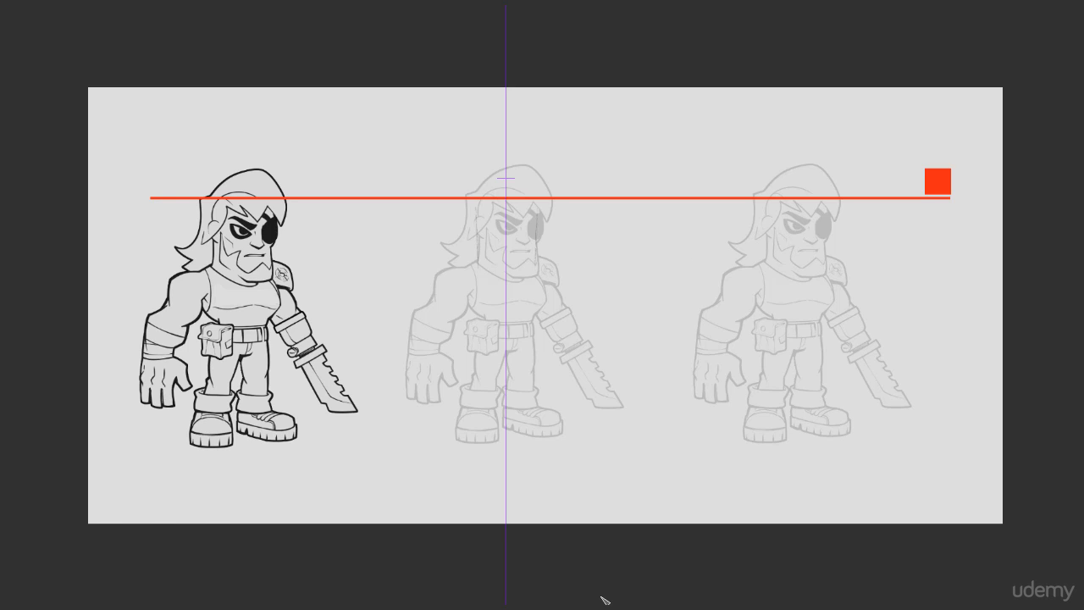
Step: Sketch the front-view head over the middle faded figure with mirrored strokes: rounded skull, tapered jaw, flat chin and both ears
drag(513, 250, 523, 265)
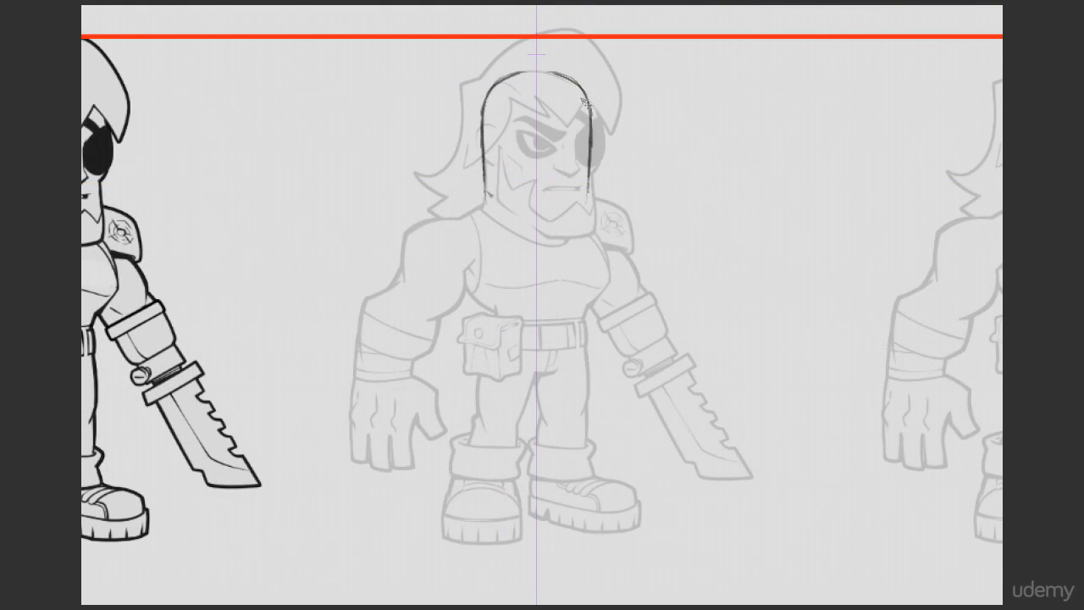
drag(483, 135, 513, 228)
mouse_move(481, 193)
mouse_down()
mouse_move(514, 227)
mouse_move(558, 236)
mouse_move(591, 191)
mouse_move(563, 234)
mouse_move(552, 228)
mouse_move(562, 239)
mouse_move(584, 199)
mouse_up()
key(e)
key(b)
key(b)
drag(591, 110, 581, 200)
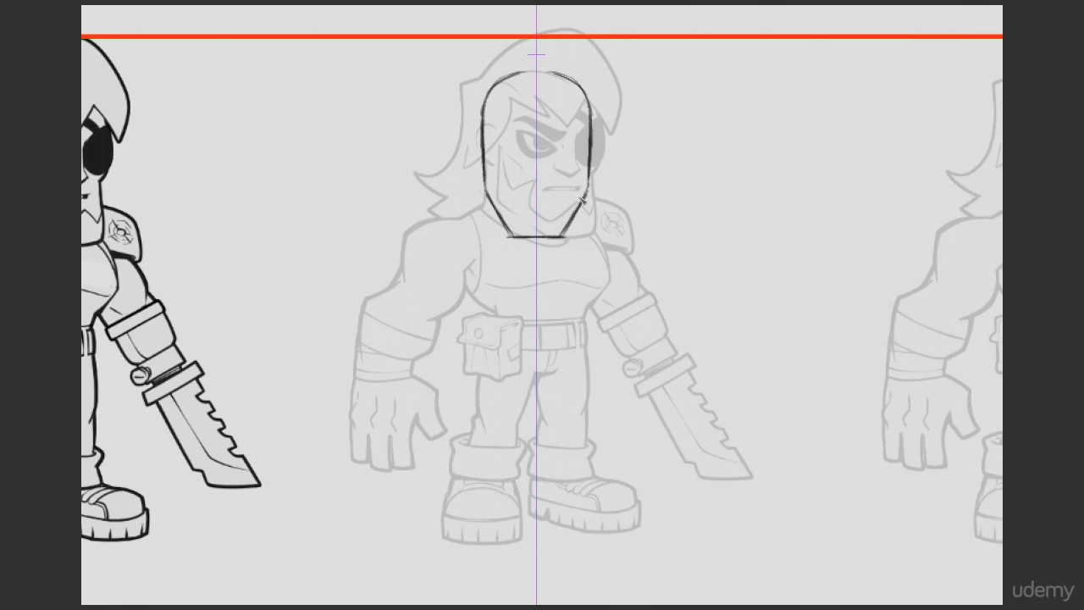
drag(482, 125, 479, 167)
drag(548, 238, 594, 238)
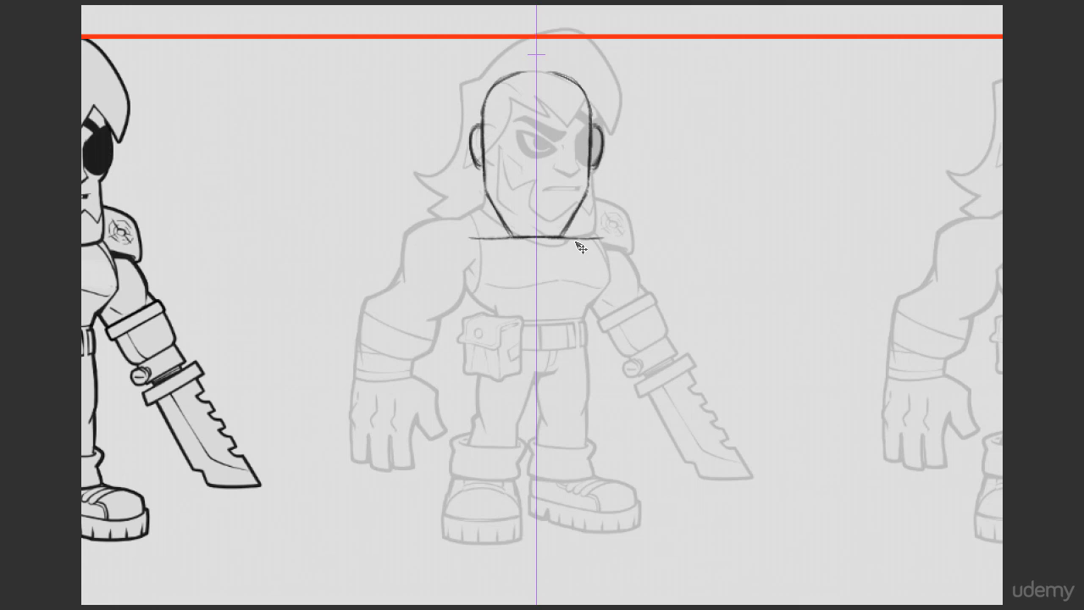
key(ctrl+z)
Step: Tint the middle faded reference figure orange so it contrasts with the black head sketch
key(ctrl+shift+n)
key(ctrl+b)
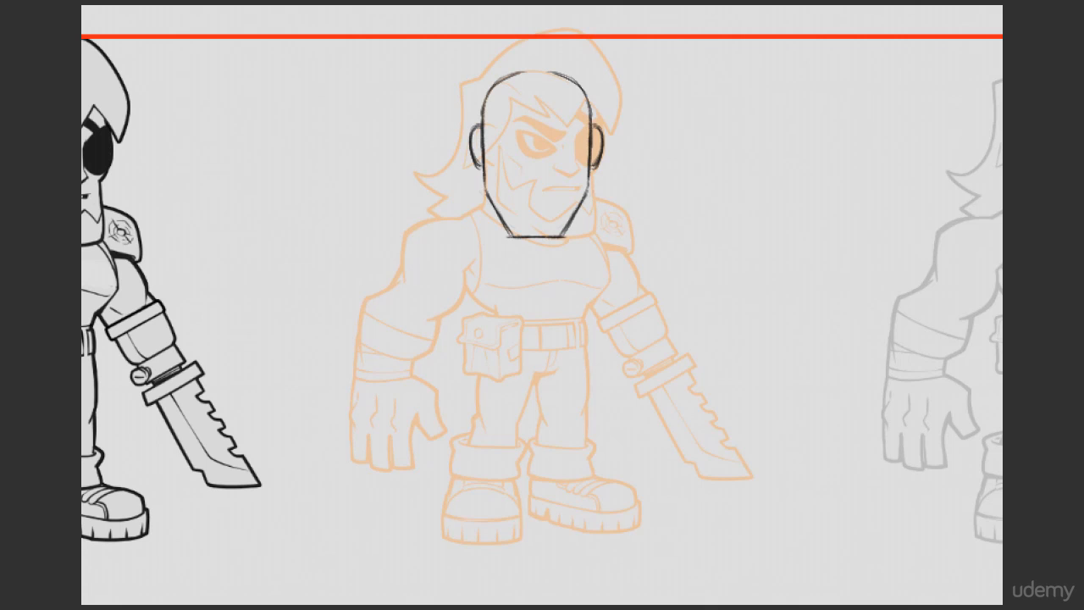
key(alt+[)
key(Delete)
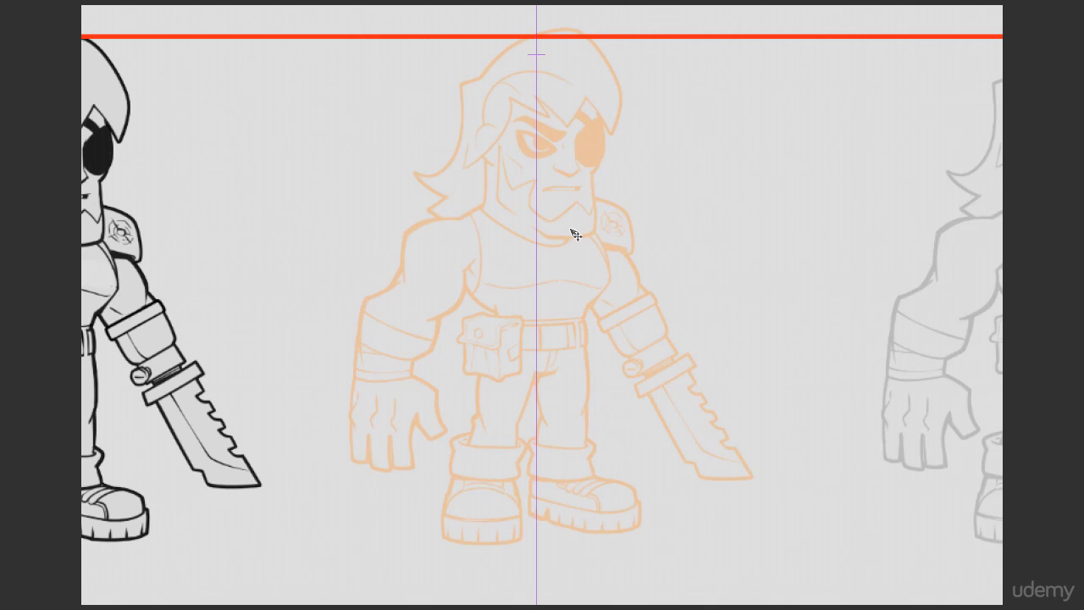
key(ctrl+z)
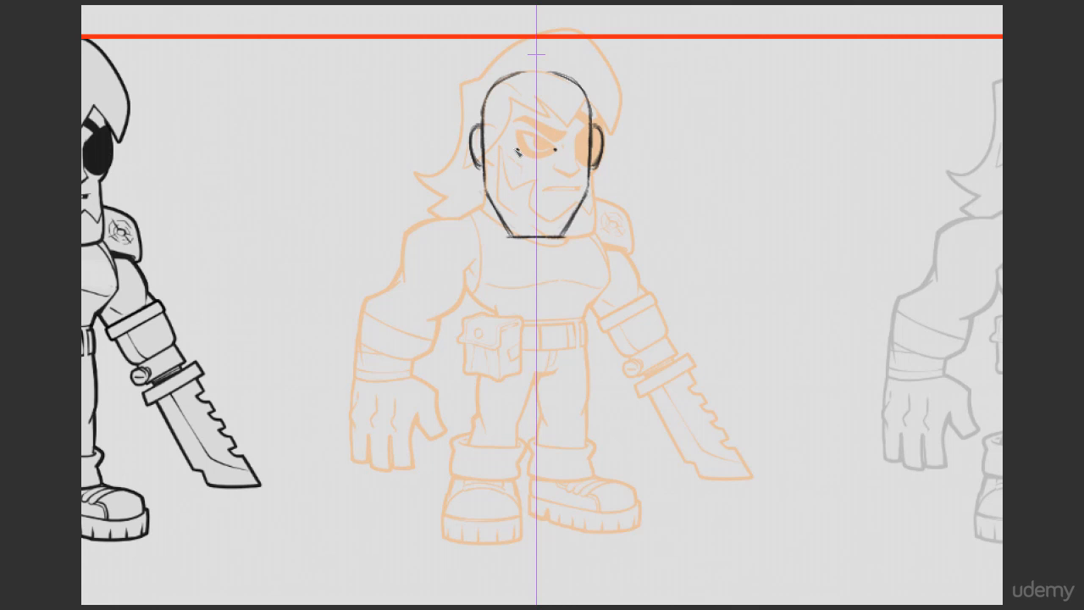
Step: Sketch the mirrored slanted, angry eyes with dark outlines and pupils on the front-view head
drag(515, 145, 495, 127)
key(ctrl+z)
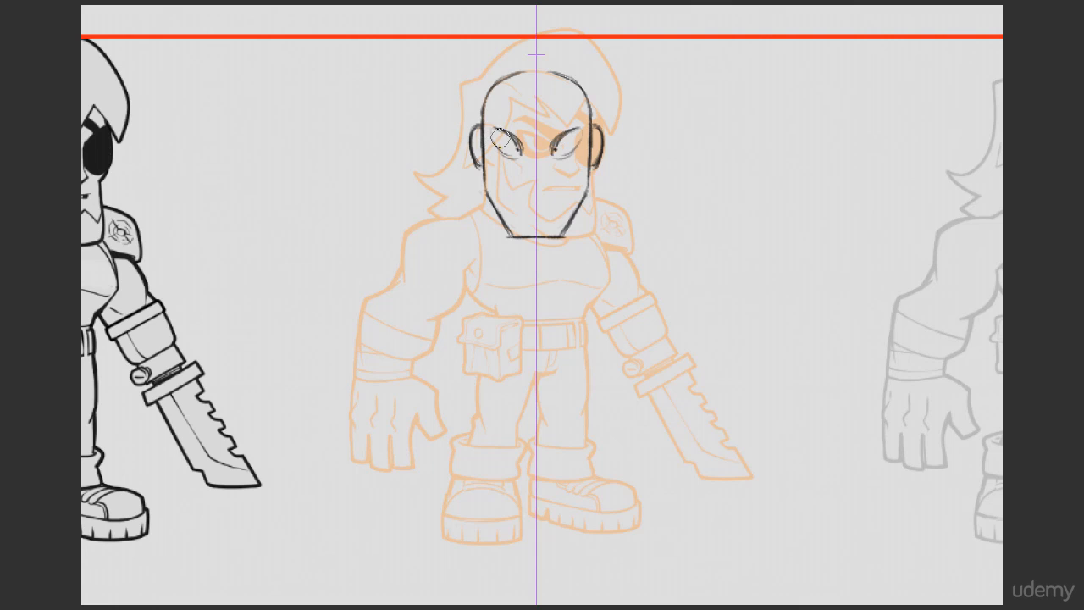
key(ctrl+z)
mouse_move(490, 141)
mouse_down()
mouse_move(494, 128)
mouse_move(519, 151)
mouse_move(511, 160)
mouse_up()
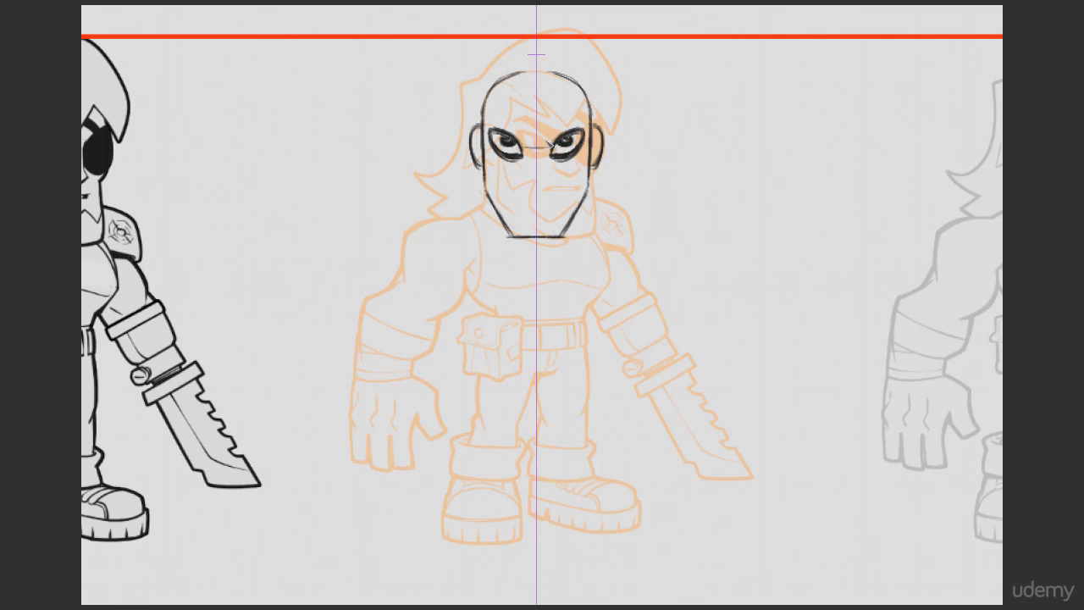
drag(518, 139, 554, 140)
drag(511, 130, 560, 130)
drag(498, 119, 580, 114)
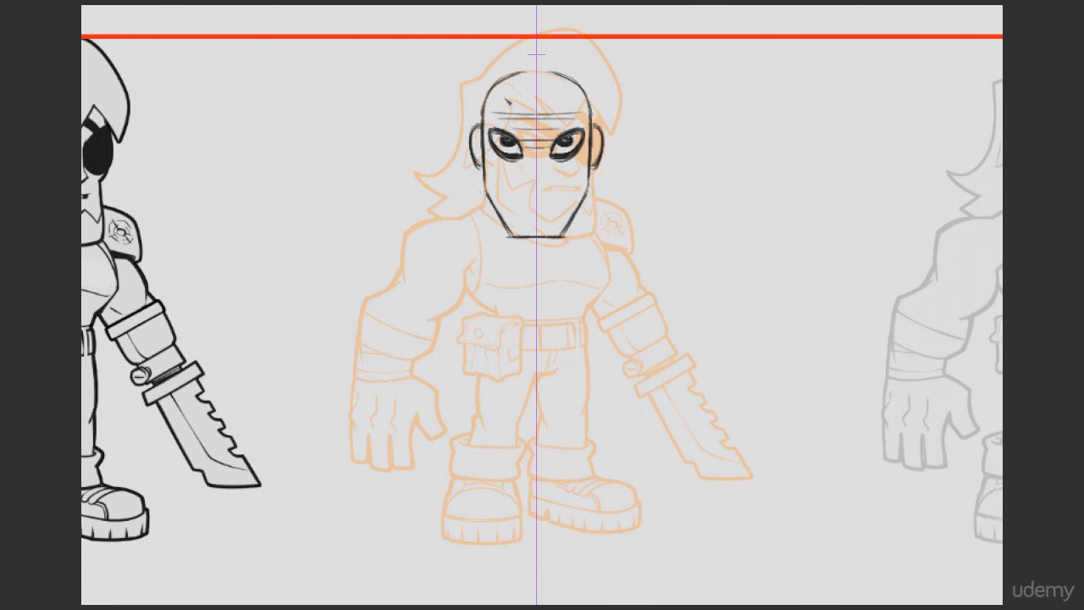
key(ctrl+z)
key(ctrl+z)
key(ctrl+z)
key(ctrl+z)
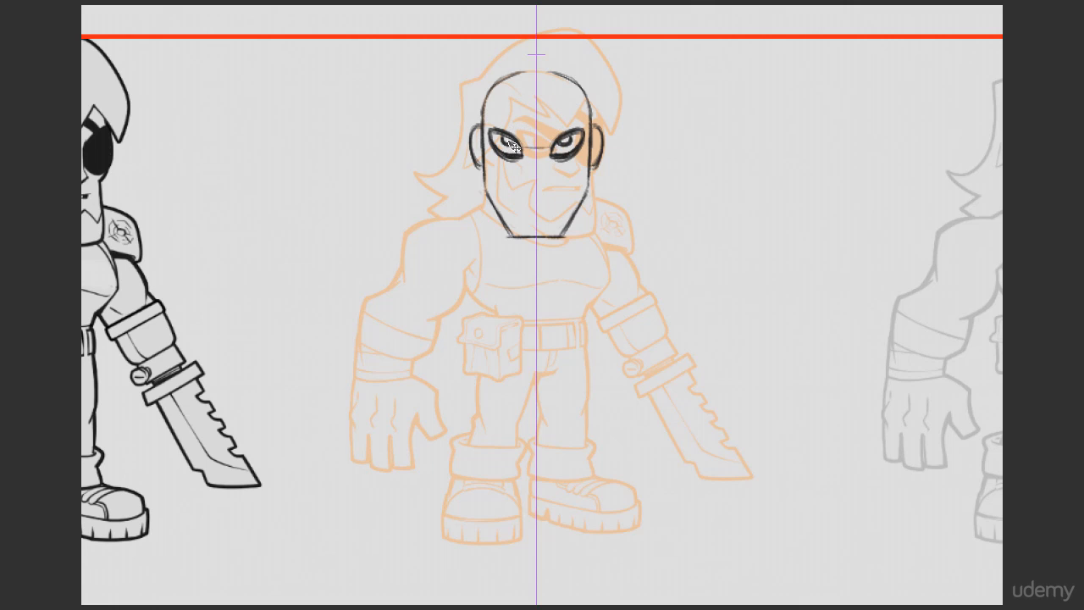
Step: Sketch thick, mirrored eyebrows angled down toward the nose above the eyes
drag(511, 147, 561, 125)
key(ctrl+z)
drag(580, 112, 576, 124)
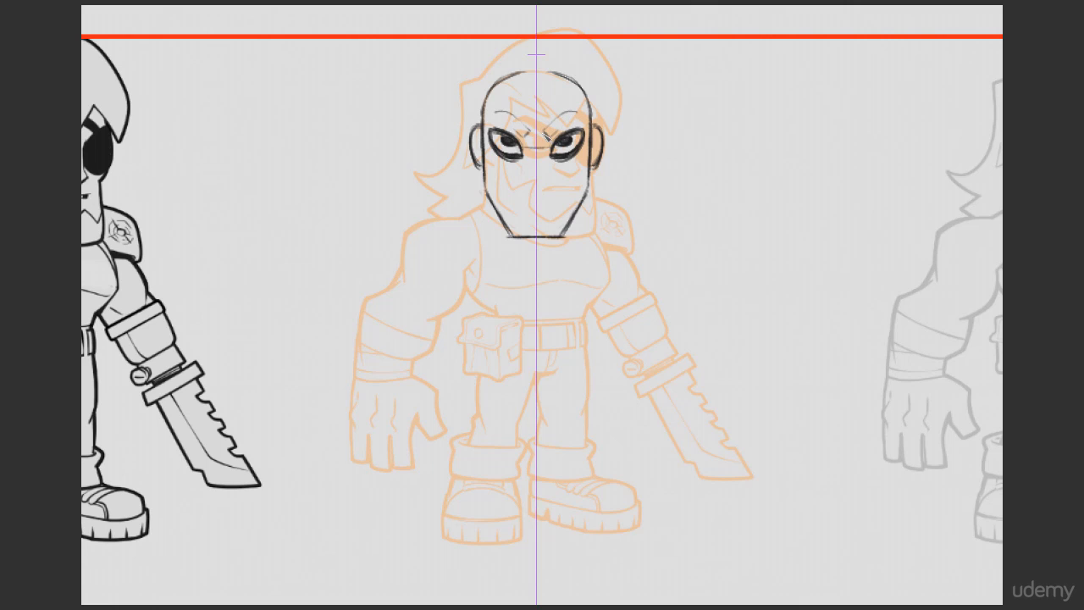
mouse_move(553, 134)
mouse_down()
mouse_move(581, 116)
mouse_move(541, 139)
mouse_move(580, 113)
mouse_move(546, 137)
mouse_up()
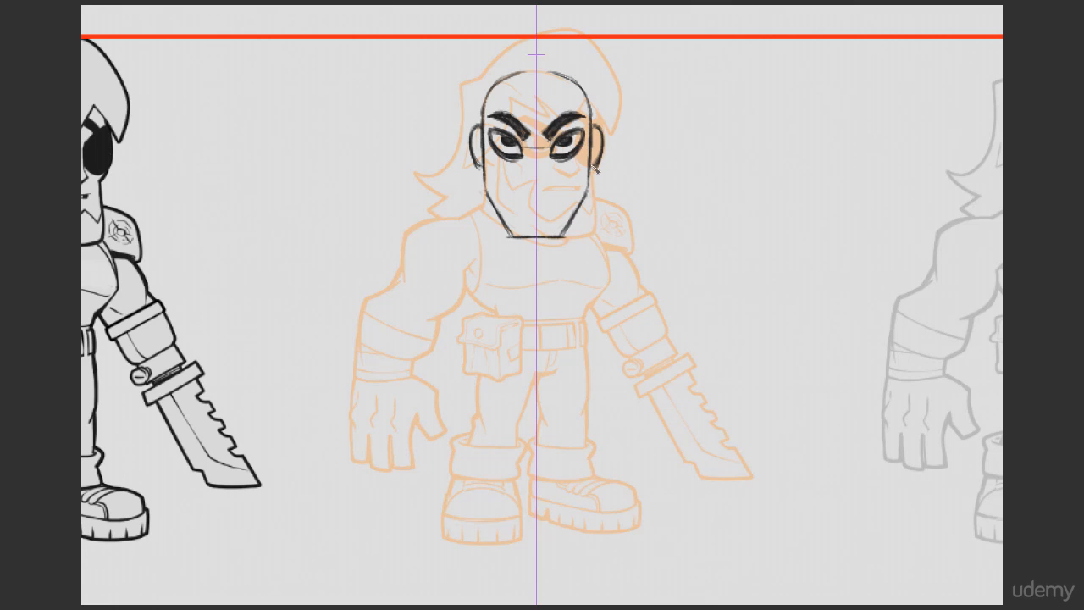
Step: Refine the mirrored ear contours and draw a light horizontal construction line below the eyes for the nose base
mouse_move(603, 126)
mouse_down()
mouse_move(591, 132)
mouse_move(610, 134)
mouse_move(595, 127)
mouse_up()
mouse_move(604, 145)
mouse_down()
mouse_move(590, 176)
mouse_move(526, 170)
mouse_move(568, 176)
mouse_move(538, 171)
mouse_up()
key(e)
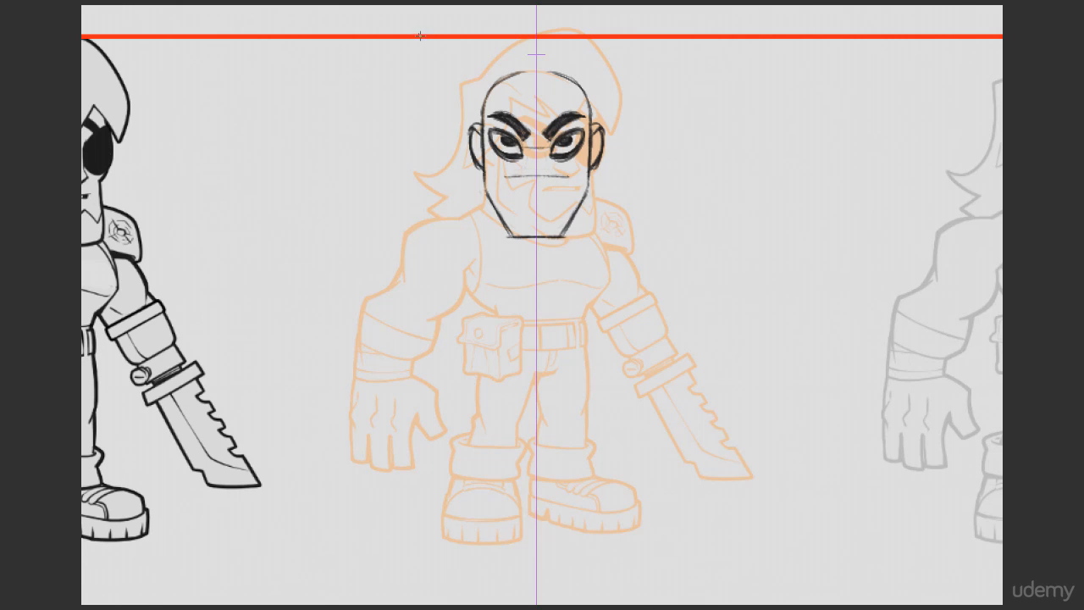
Step: Use the red guide line to compare the mouth height with the original figure, and return the line near the head's top
key(v)
drag(422, 36, 430, 192)
drag(513, 194, 566, 180)
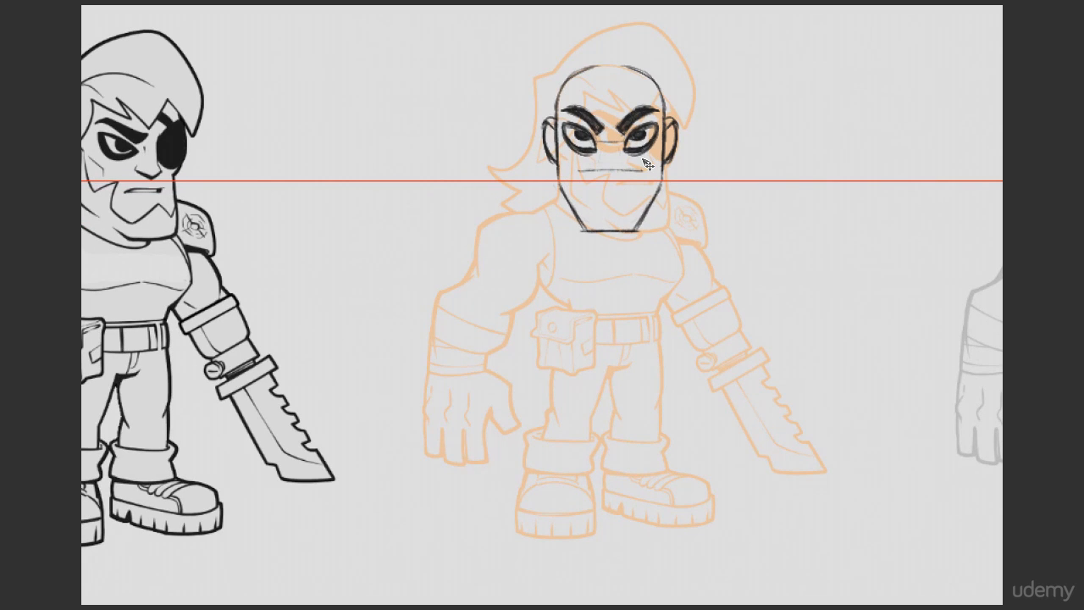
key(ctrl+z)
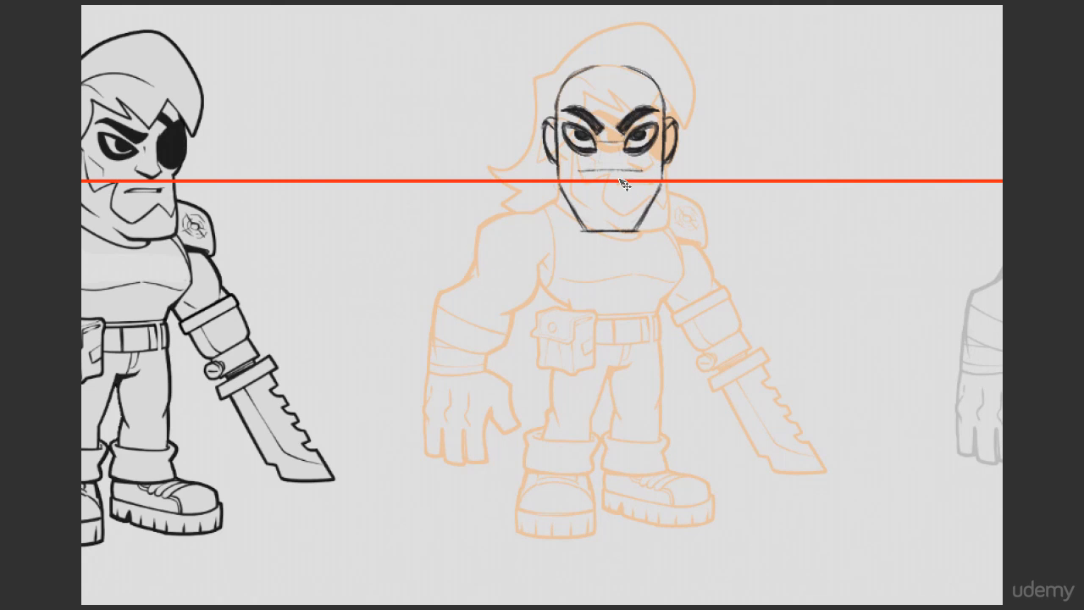
drag(620, 181, 625, 39)
Step: Sketch the mirrored nose and a straight, slightly downturned mouth on the front-view face
key(x)
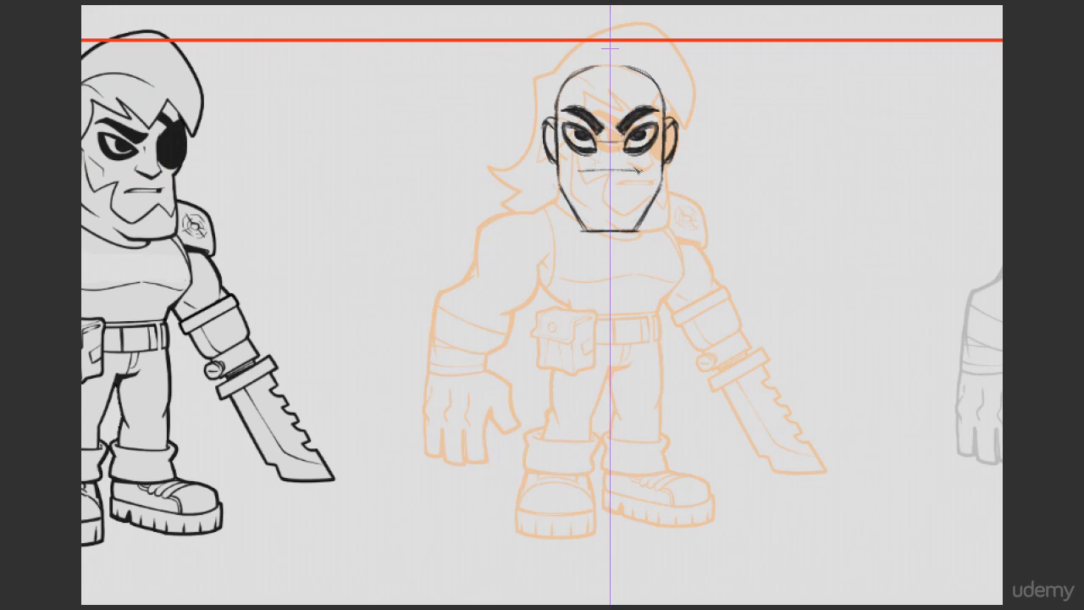
drag(621, 171, 650, 173)
key(ctrl+z)
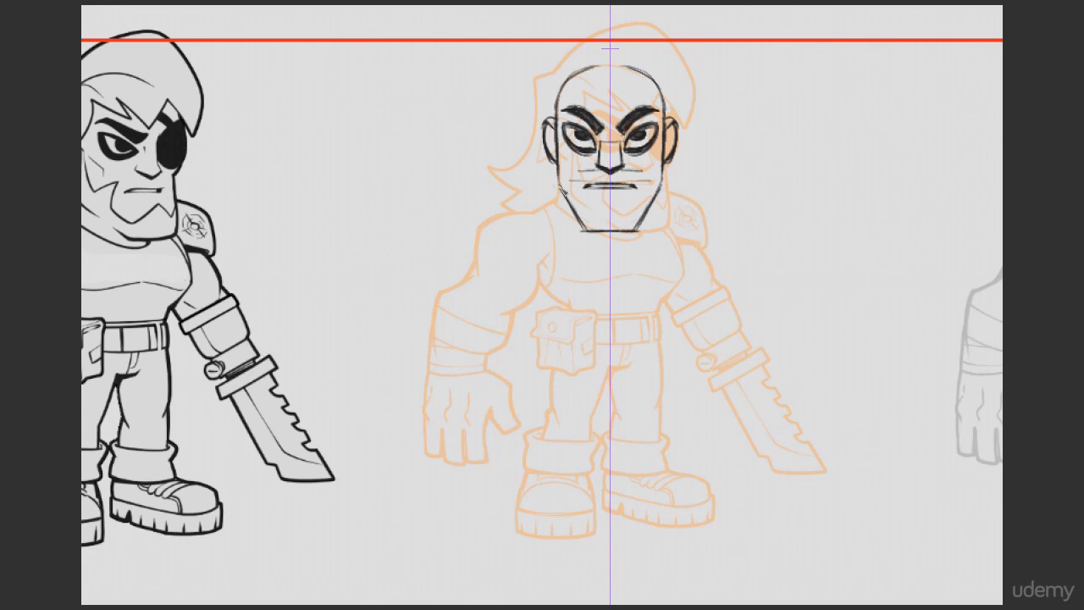
Step: Sketch mirrored shoulder slopes running out from the jaw and near-vertical torso sides below them, cleaning up stray marks
mouse_move(559, 187)
mouse_down()
mouse_move(560, 212)
mouse_move(530, 219)
mouse_up()
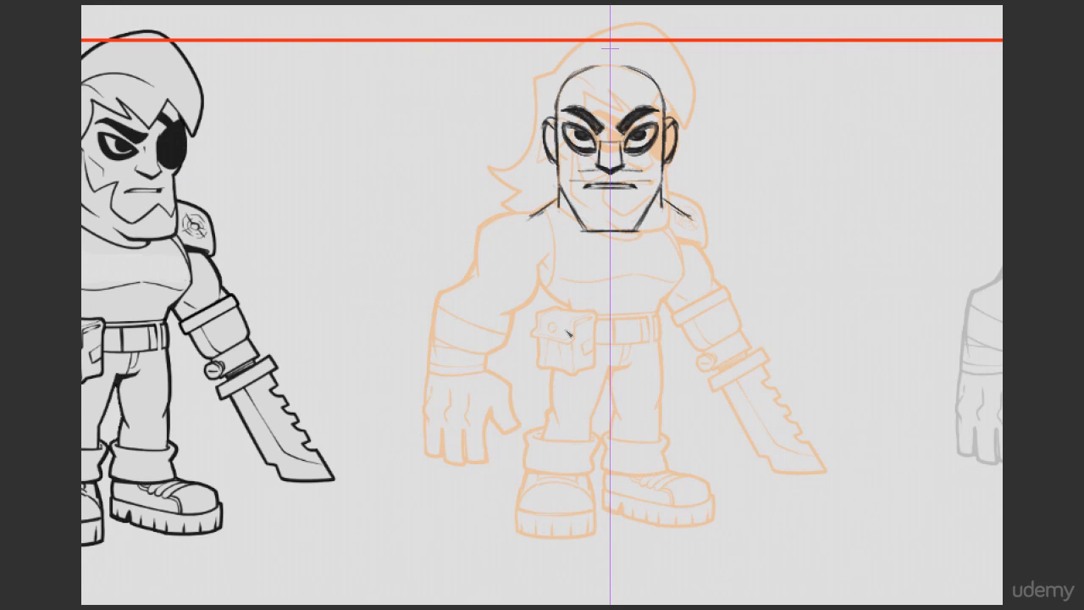
drag(680, 215, 692, 220)
drag(533, 210, 531, 276)
mouse_move(691, 273)
mouse_down()
mouse_move(657, 298)
mouse_move(656, 319)
mouse_move(688, 273)
mouse_move(664, 296)
mouse_move(691, 278)
mouse_move(658, 301)
mouse_move(680, 266)
mouse_up()
key(e)
key(b)
key(e)
key(b)
key(e)
key(b)
Step: Taper the mirrored lower torso in to the waist and close it with a horizontal waistline
drag(662, 308, 689, 270)
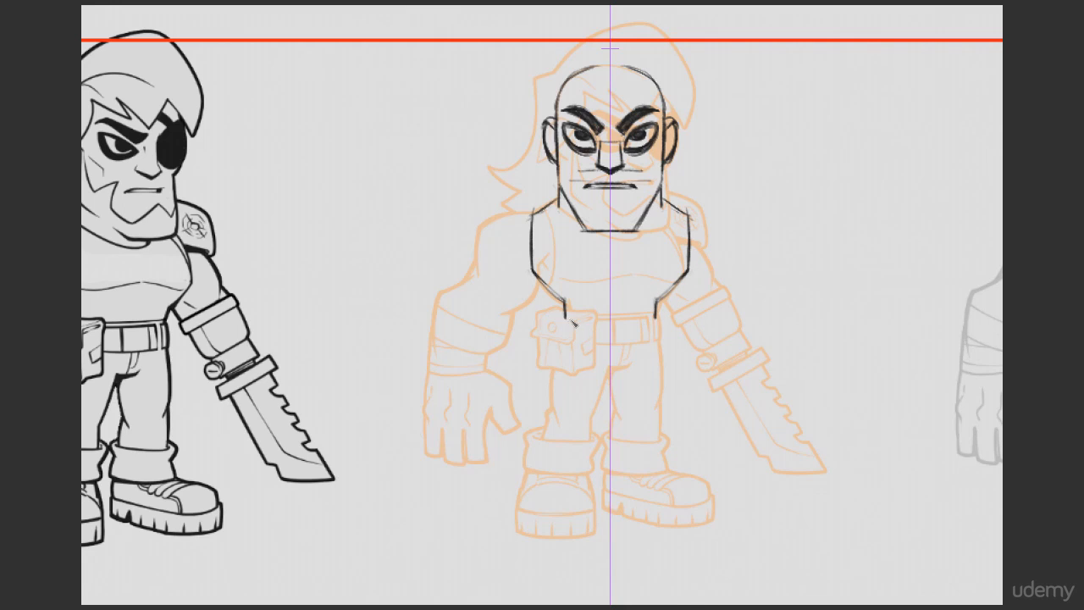
mouse_move(566, 315)
mouse_down()
mouse_move(640, 320)
mouse_move(577, 316)
mouse_up()
drag(534, 275, 565, 311)
drag(625, 283, 680, 282)
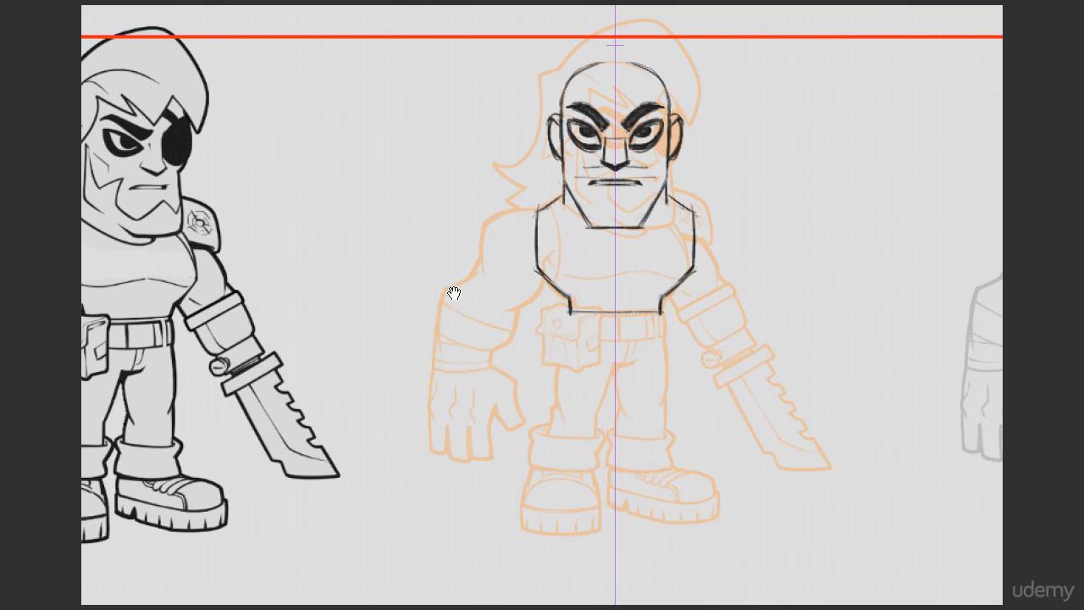
Step: Compare with the original figure, reinforce the jaw edge and sketch a mirrored belt band under the waistline
drag(452, 290, 732, 276)
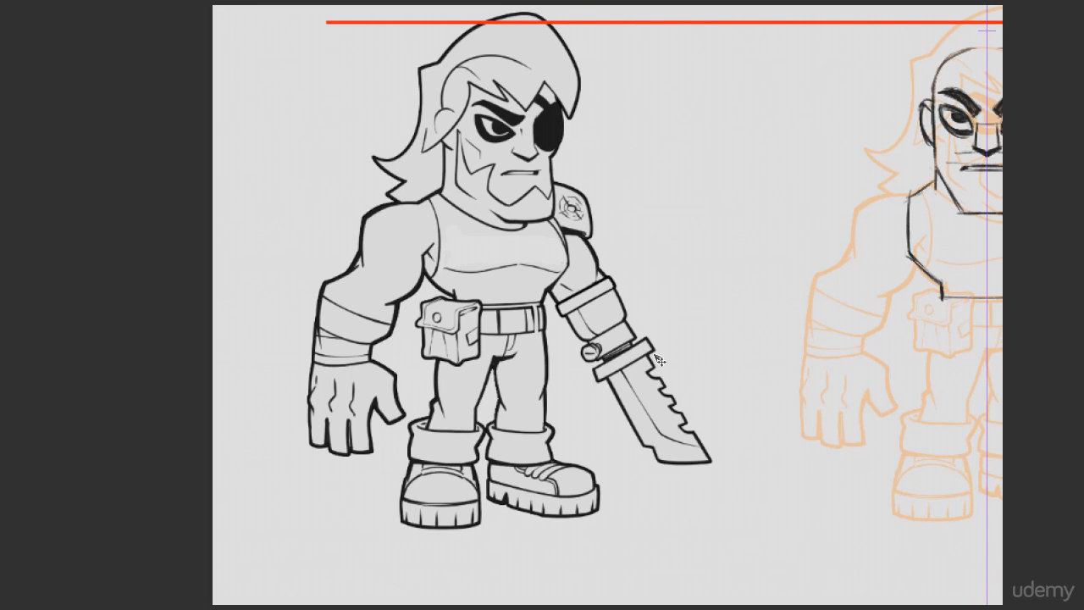
drag(758, 343, 672, 364)
drag(821, 366, 542, 361)
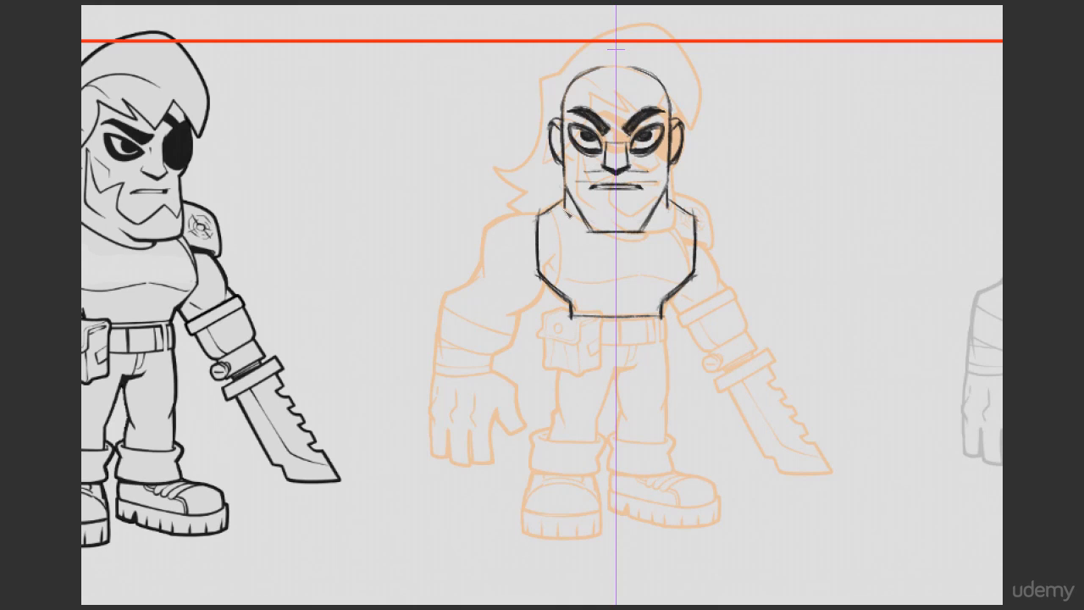
drag(563, 207, 590, 226)
mouse_move(573, 327)
mouse_down()
mouse_move(573, 342)
mouse_move(622, 342)
mouse_up()
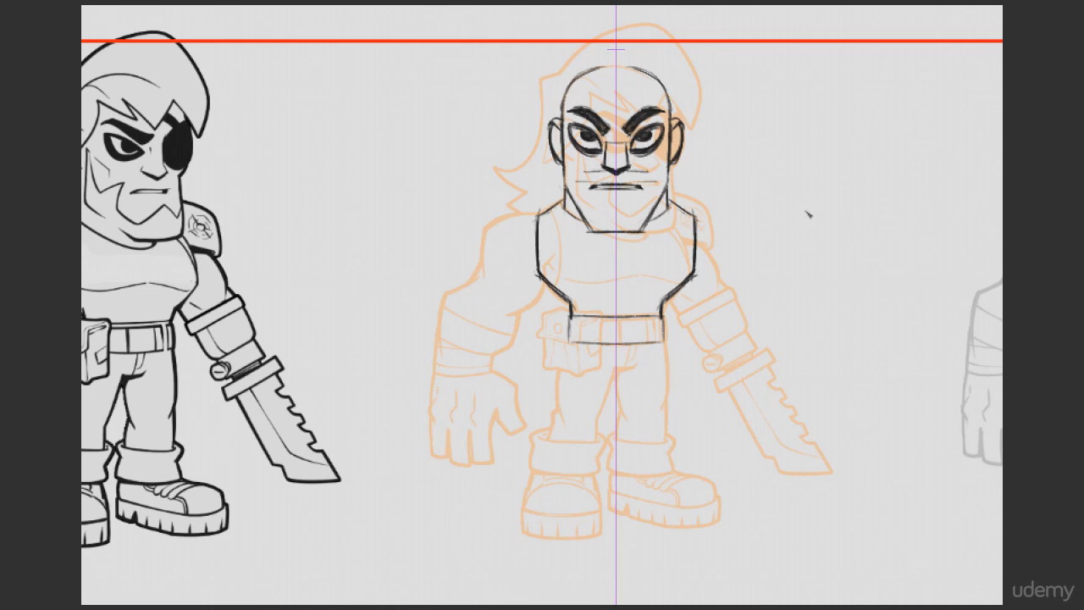
Step: Turn off mirroring, sketch a trial flat ellipse and a loose arc beside the figure, and erase them
drag(795, 277, 664, 288)
key(x)
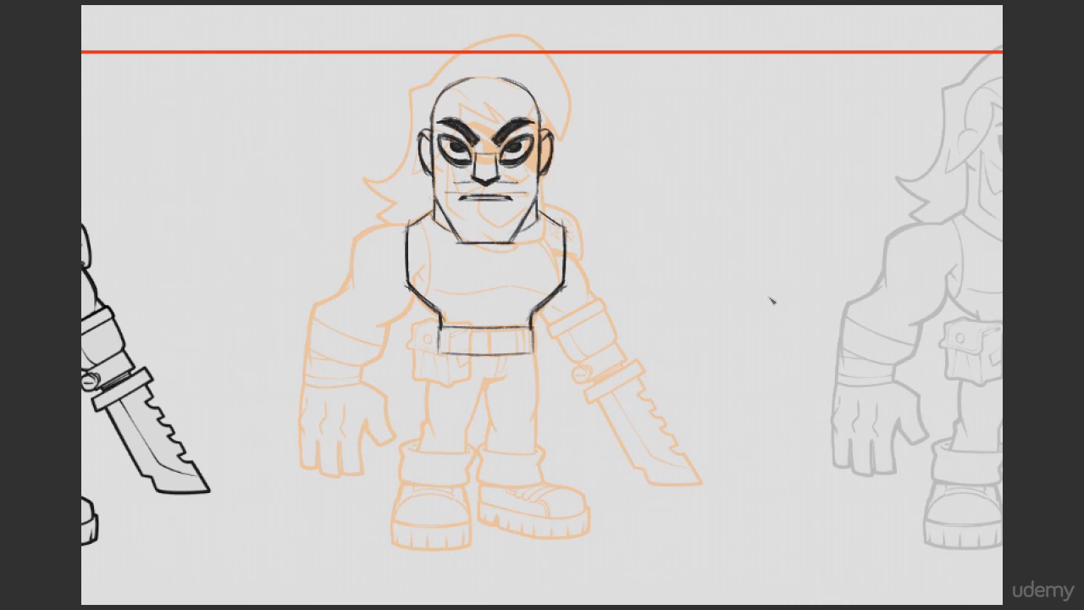
mouse_move(778, 276)
mouse_down()
mouse_move(779, 297)
mouse_move(788, 278)
mouse_move(703, 288)
mouse_move(711, 275)
mouse_move(707, 288)
mouse_move(766, 273)
mouse_up()
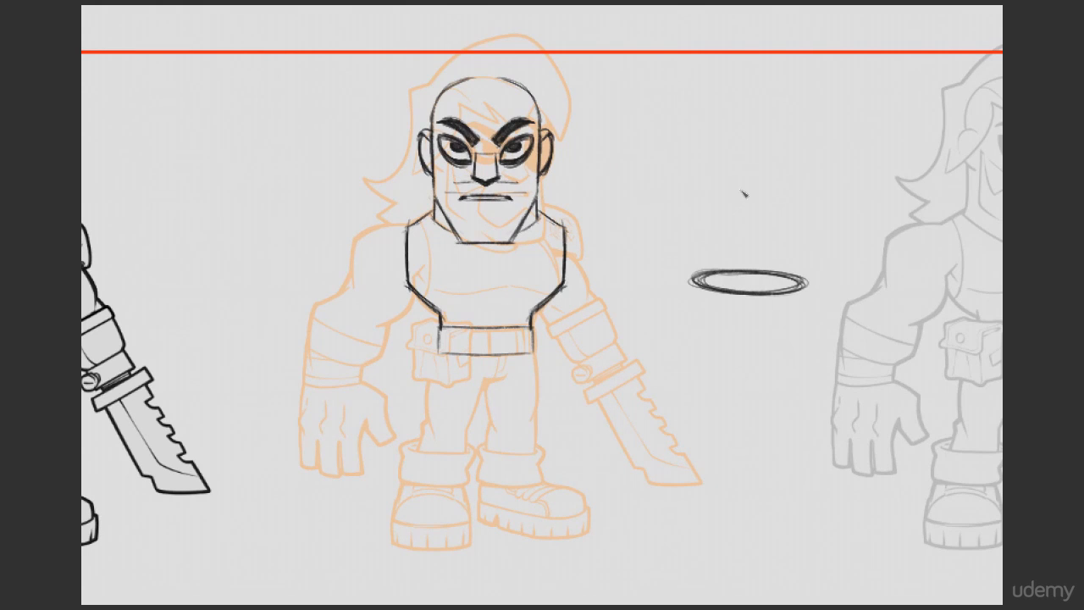
mouse_move(738, 136)
mouse_down()
mouse_move(798, 171)
mouse_move(740, 130)
mouse_move(703, 169)
mouse_move(758, 165)
mouse_move(742, 191)
mouse_move(730, 166)
mouse_move(684, 285)
mouse_move(779, 254)
mouse_up()
key(e)
key(])
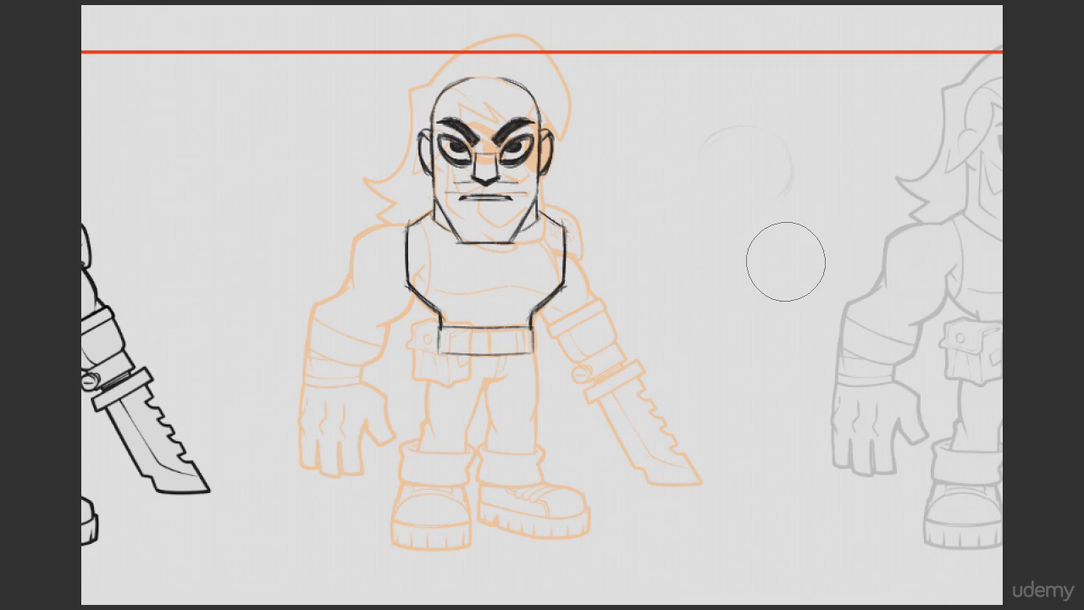
drag(615, 308, 744, 264)
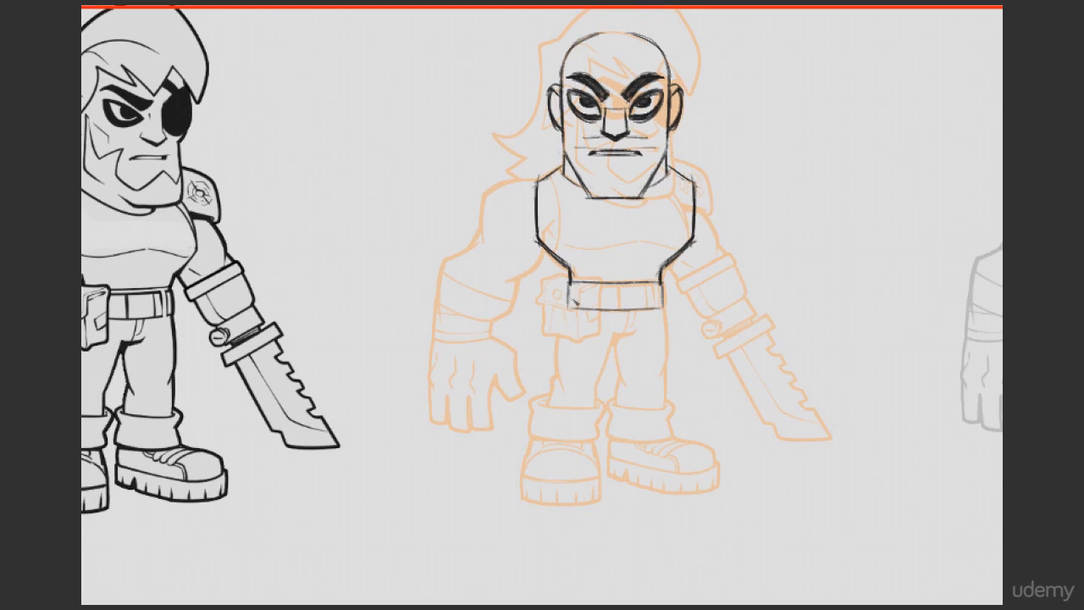
Step: Darken the belt outline, rough in the crotch shape beneath it and turn the mirrored brush strokes back on
drag(568, 281, 569, 305)
mouse_move(571, 282)
mouse_down()
mouse_move(661, 282)
mouse_move(571, 308)
mouse_move(667, 281)
mouse_up()
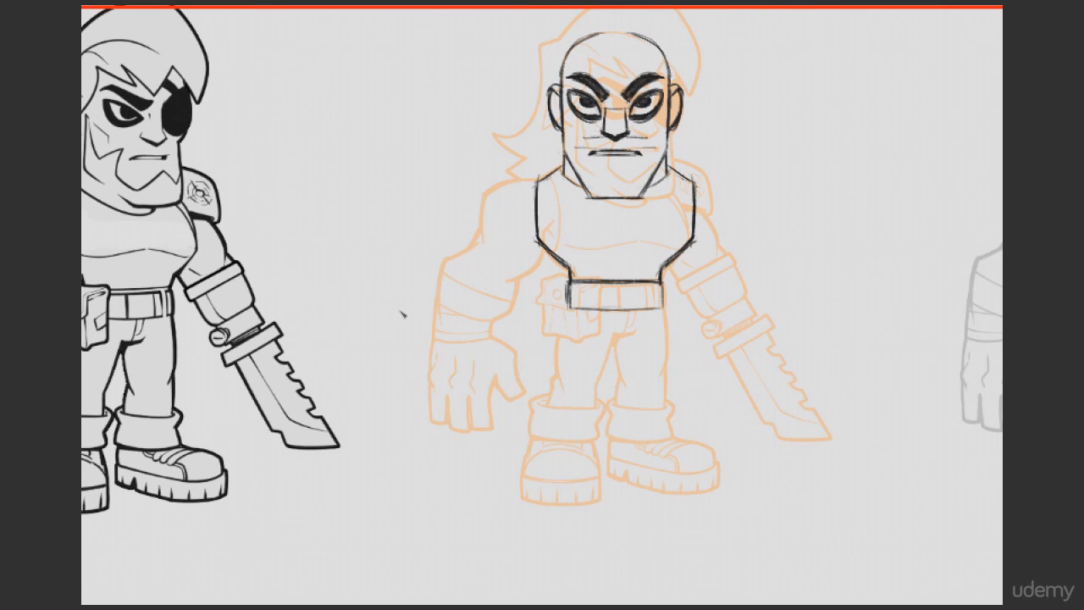
mouse_move(584, 310)
mouse_down()
mouse_move(646, 309)
mouse_move(597, 333)
mouse_up()
drag(599, 336, 633, 334)
mouse_move(561, 320)
mouse_down()
mouse_move(555, 378)
mouse_move(555, 368)
mouse_up()
key(ctrl+z)
drag(606, 338, 599, 378)
key(ctrl+z)
key(x)
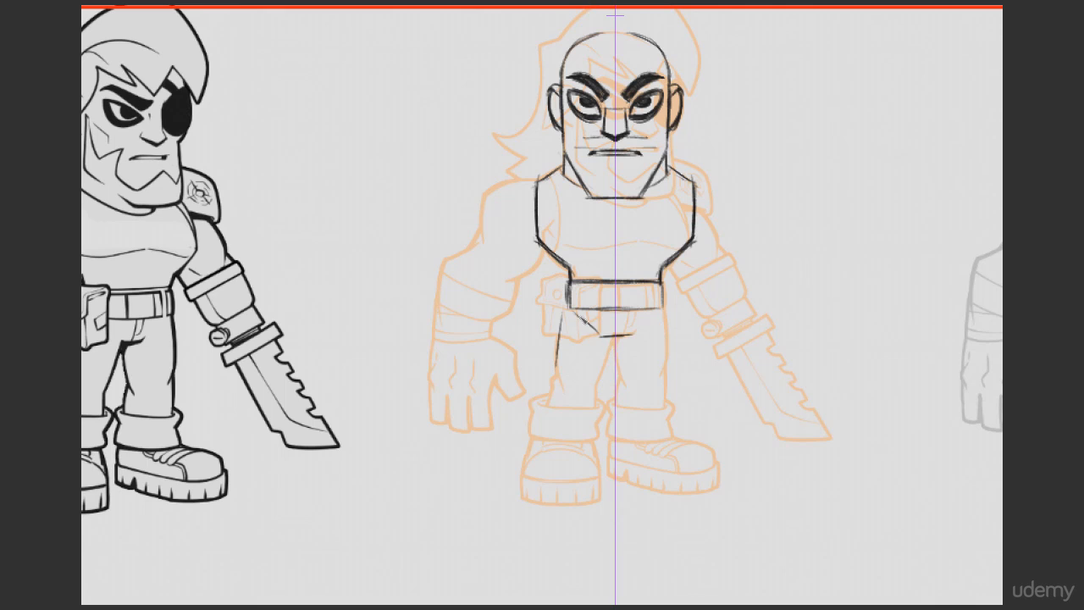
Step: Sketch the mirrored hips and tapered legs from the crotch down to the trouser cuffs
mouse_move(575, 313)
mouse_down()
mouse_move(622, 335)
mouse_move(600, 372)
mouse_up()
drag(610, 338, 599, 373)
mouse_move(563, 311)
mouse_down()
mouse_move(556, 376)
mouse_move(599, 374)
mouse_move(594, 411)
mouse_up()
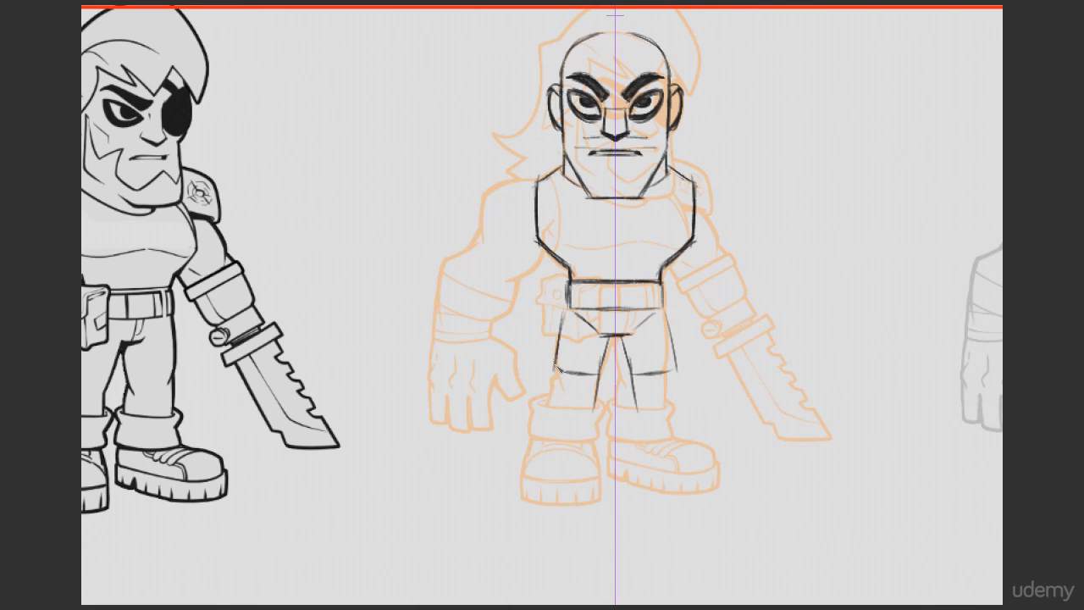
drag(557, 354, 550, 408)
drag(610, 338, 601, 372)
mouse_move(609, 338)
mouse_down()
mouse_move(597, 391)
mouse_move(584, 373)
mouse_move(553, 401)
mouse_up()
Step: Erase the rough outer leg lines, redraw them straighter and add horizontal knee lines on both legs
key(e)
key(bracketleft)
key(b)
key(e)
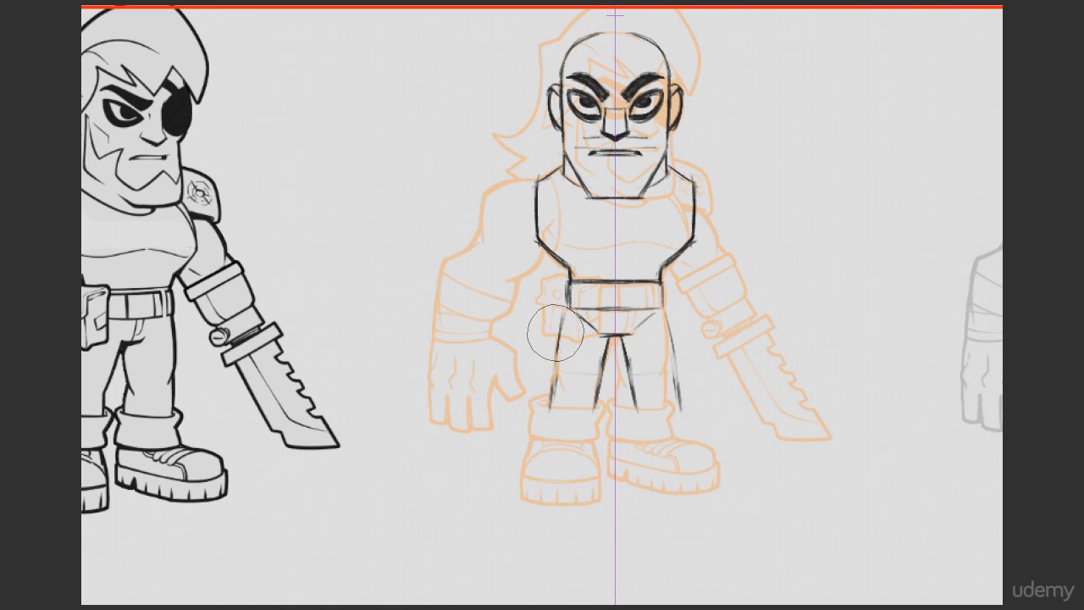
drag(558, 318, 543, 419)
key(b)
drag(555, 367, 552, 395)
drag(564, 315, 550, 404)
drag(557, 373, 591, 375)
drag(555, 374, 588, 376)
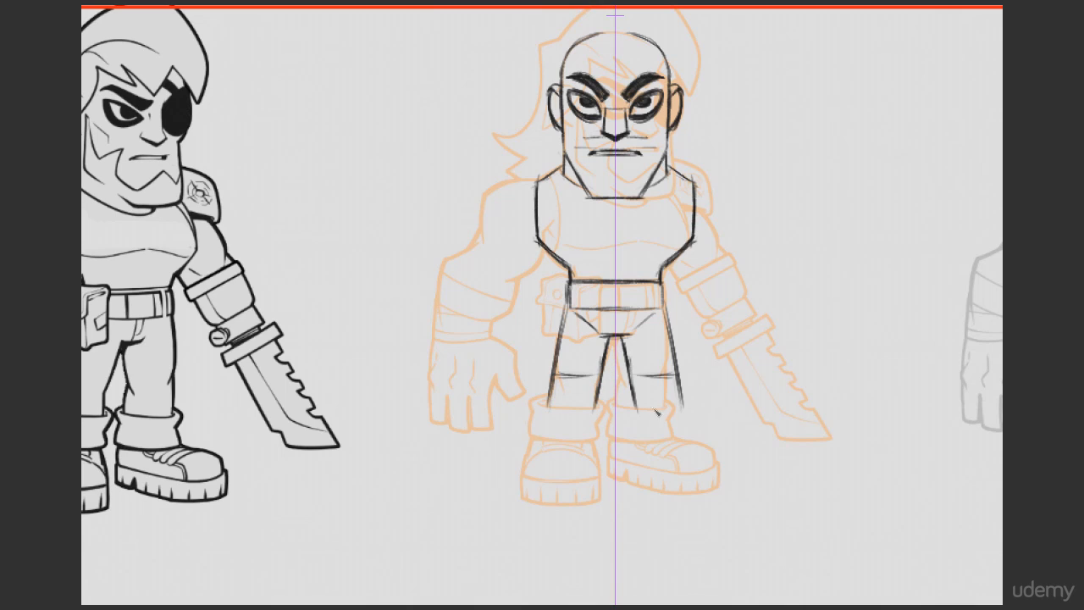
mouse_move(608, 413)
mouse_down()
mouse_move(649, 407)
mouse_move(597, 402)
mouse_move(646, 395)
mouse_up()
key(ctrl+z)
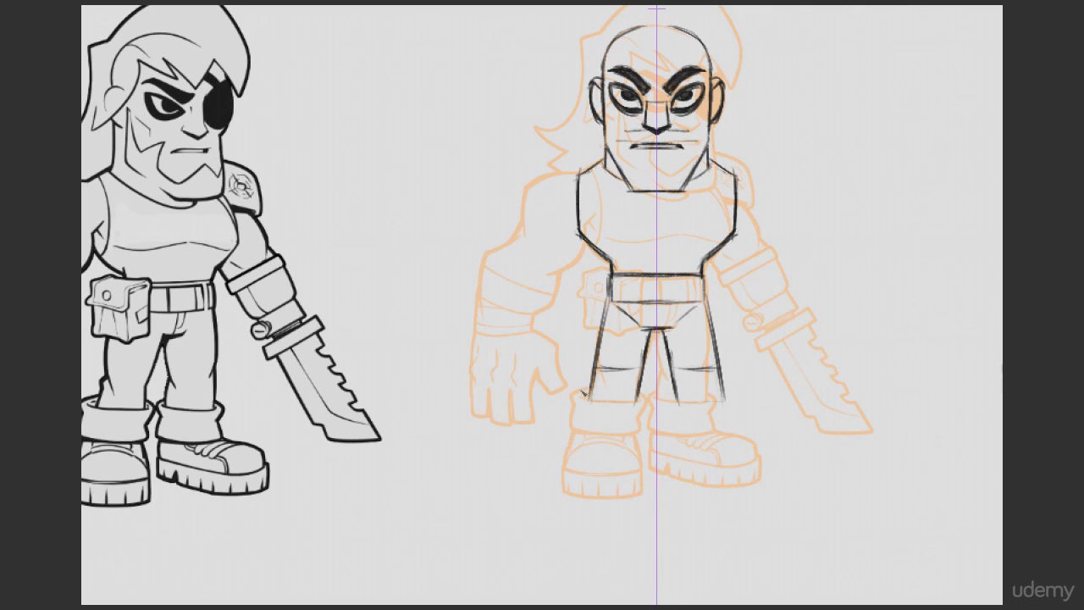
mouse_move(590, 390)
mouse_down()
mouse_move(622, 404)
mouse_move(625, 389)
mouse_move(579, 390)
mouse_move(586, 403)
mouse_move(647, 393)
mouse_move(579, 391)
mouse_move(580, 404)
mouse_move(647, 398)
mouse_move(583, 391)
mouse_up()
key(ctrl+z)
key(ctrl+z)
key(ctrl+z)
Step: Check the original figure's trouser cuffs and sketch mirrored cuffs with notched sides at the leg ends
drag(213, 424, 466, 404)
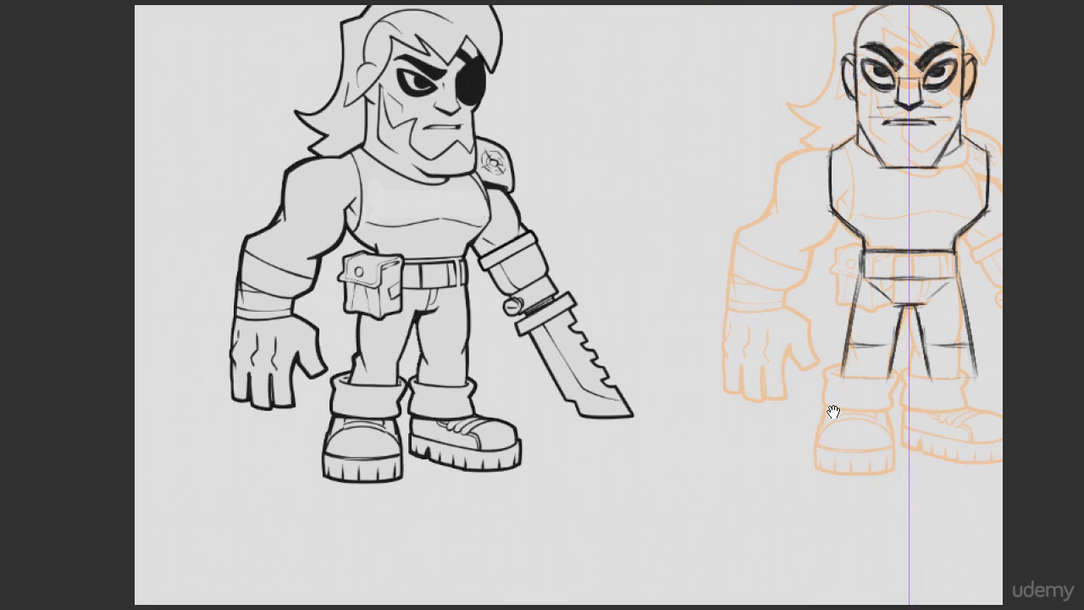
mouse_move(815, 399)
mouse_down()
mouse_move(574, 359)
mouse_move(596, 351)
mouse_move(594, 376)
mouse_move(538, 350)
mouse_move(532, 386)
mouse_move(601, 382)
mouse_move(596, 354)
mouse_up()
drag(532, 351, 597, 352)
drag(531, 353, 535, 366)
drag(534, 366, 530, 383)
drag(598, 354, 596, 383)
drag(531, 384, 571, 385)
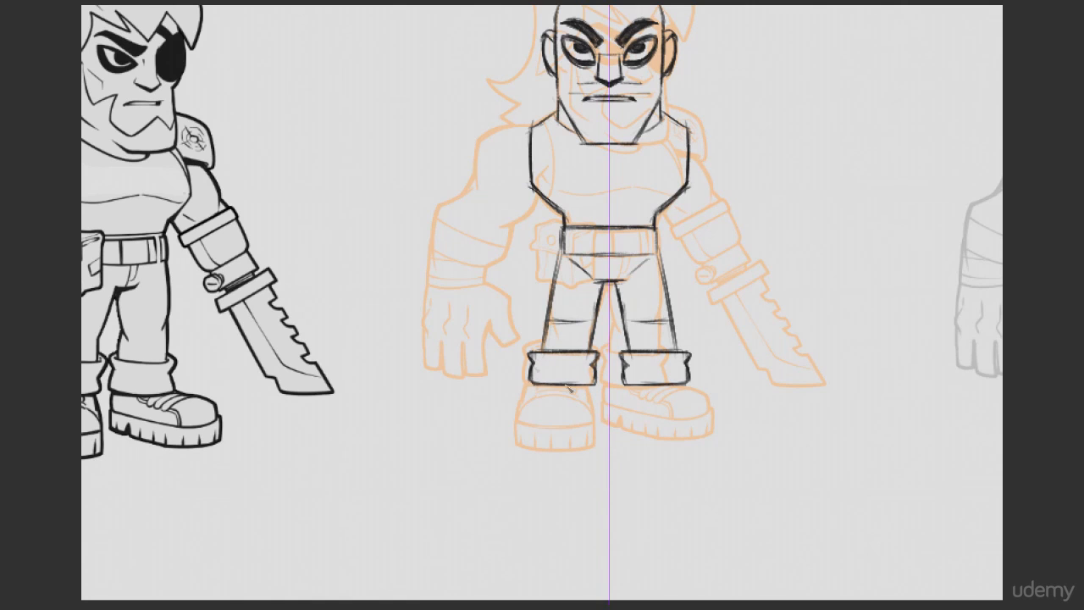
Step: Sketch mirrored front-view boots with thick flat soles below the cuffs, using the original figure as reference
drag(629, 407, 575, 393)
drag(477, 388, 770, 381)
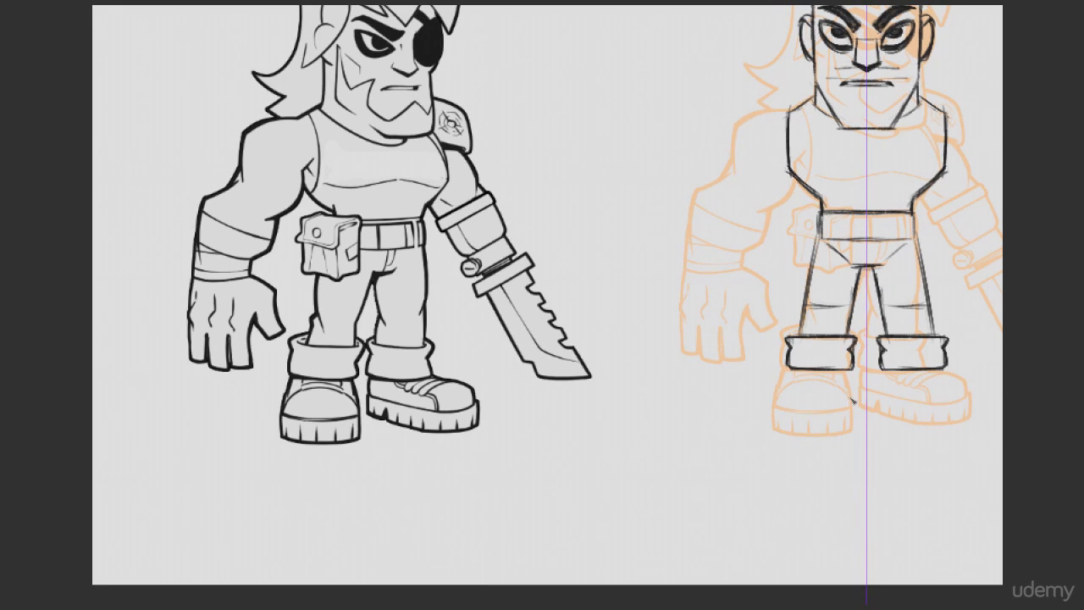
mouse_move(833, 396)
mouse_down()
mouse_move(525, 391)
mouse_move(527, 377)
mouse_move(572, 371)
mouse_move(598, 405)
mouse_move(523, 398)
mouse_move(520, 420)
mouse_up()
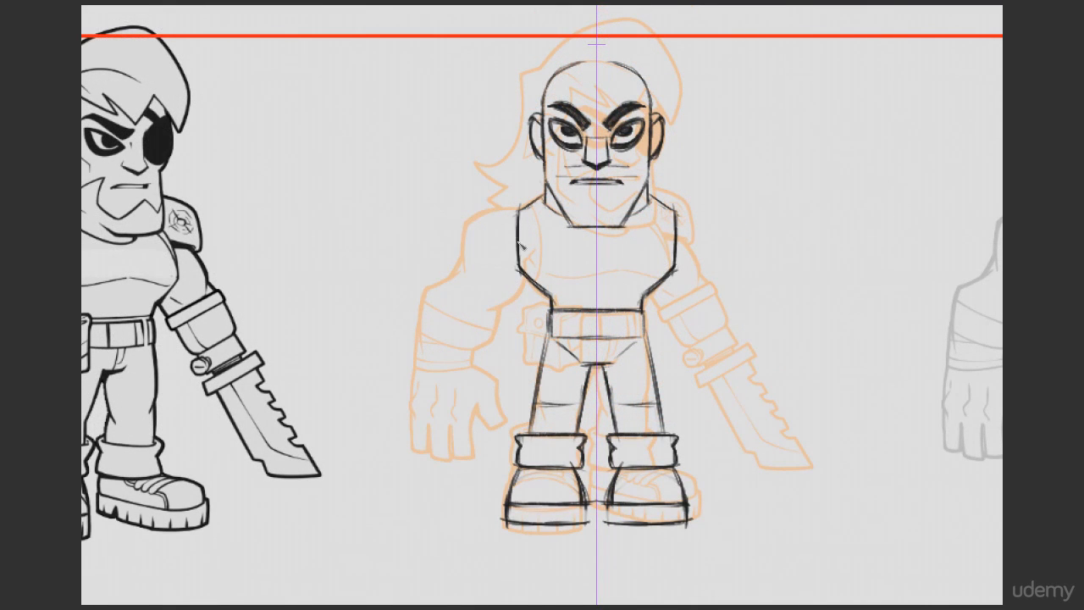
Step: Redraw the mirrored torso sides slightly narrower, running from the shoulders down to the waist taper
mouse_move(518, 213)
mouse_down()
mouse_move(524, 285)
mouse_move(526, 209)
mouse_move(530, 278)
mouse_up()
drag(527, 203, 530, 284)
key(ctrl+z)
mouse_move(527, 205)
mouse_down()
mouse_move(530, 283)
mouse_move(529, 273)
mouse_up()
drag(498, 377, 529, 372)
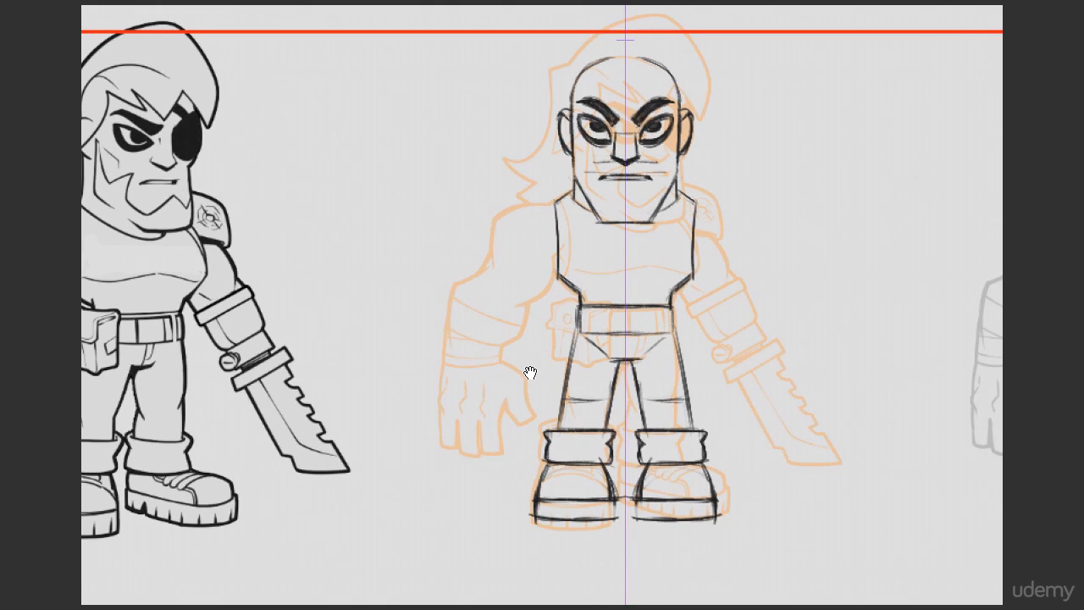
Step: Try blocking in a mirrored hand with lines at the faded figure's wrist and fingertip levels, and undo them
drag(436, 363, 538, 362)
key(ctrl+z)
drag(435, 361, 535, 362)
key(ctrl+z)
mouse_move(440, 364)
mouse_down()
mouse_move(438, 452)
mouse_move(531, 359)
mouse_move(534, 456)
mouse_up()
drag(437, 452, 539, 451)
key(ctrl+z)
key(ctrl+z)
key(ctrl+z)
key(ctrl+z)
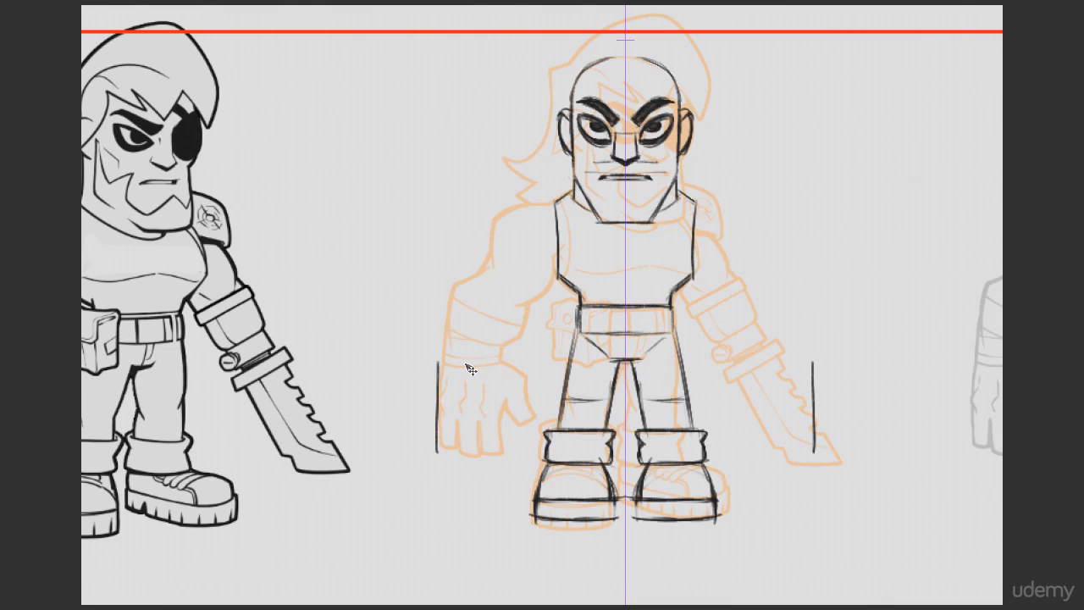
mouse_move(461, 368)
mouse_down()
mouse_move(470, 449)
mouse_move(492, 360)
mouse_up()
drag(487, 359, 496, 452)
key(ctrl+z)
key(ctrl+z)
key(ctrl+z)
key(ctrl+z)
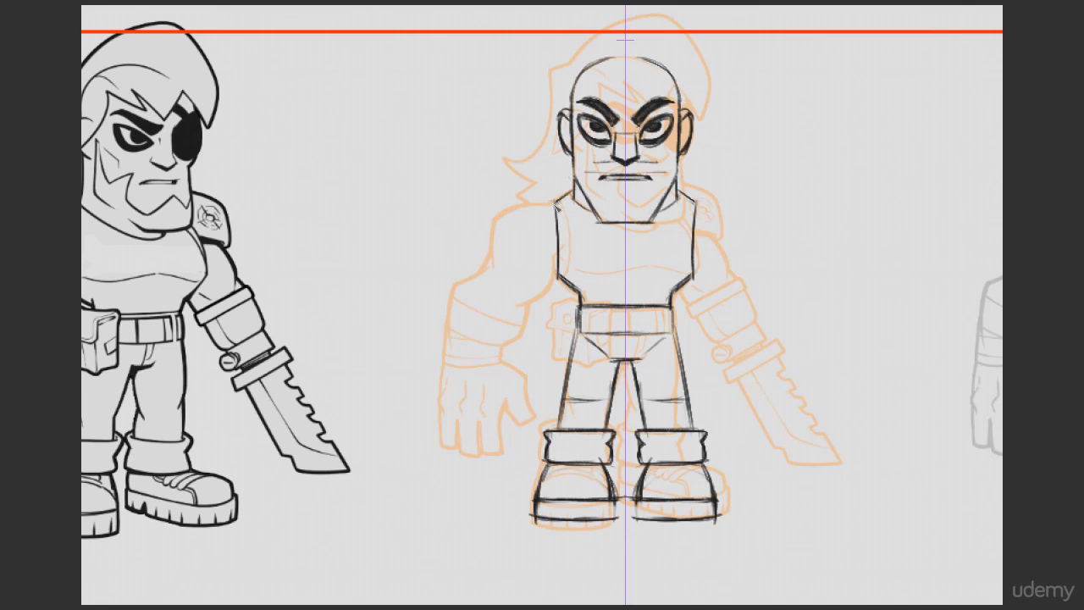
Step: Try mirrored arms stretched out sideways in a near T-pose with simple block hands, and undo them
mouse_move(554, 202)
mouse_down()
mouse_move(501, 209)
mouse_move(440, 244)
mouse_move(559, 257)
mouse_up()
mouse_move(408, 219)
mouse_down()
mouse_move(407, 247)
mouse_move(348, 236)
mouse_up()
drag(349, 236, 352, 259)
drag(352, 259, 420, 241)
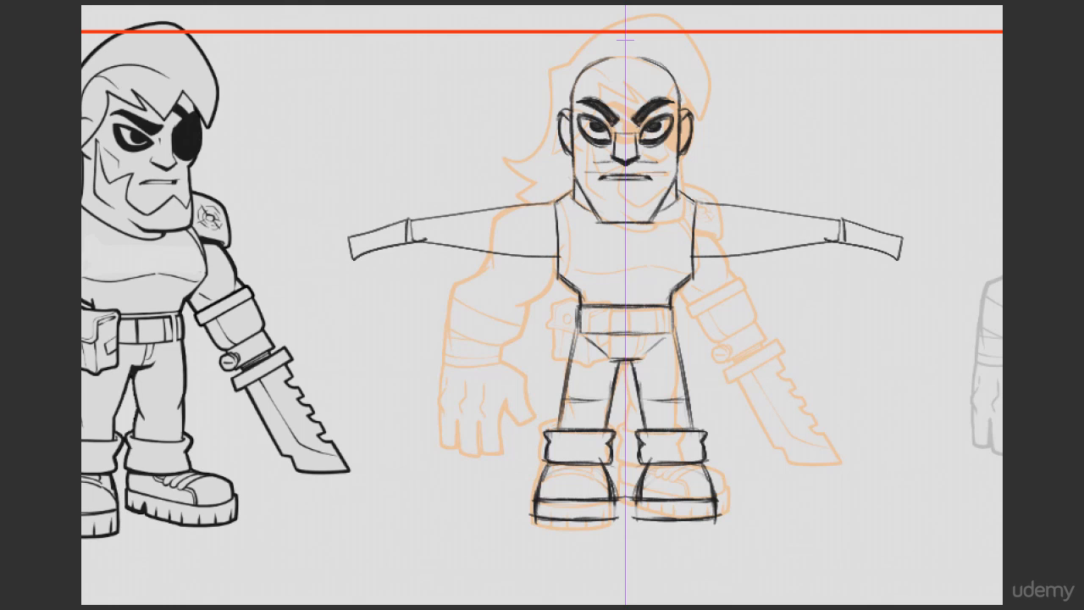
key(ctrl+z)
key(ctrl+z)
key(ctrl+z)
key(ctrl+z)
key(ctrl+z)
key(ctrl+z)
key(ctrl+z)
Step: Try wide, angular mirrored arm shapes sloping down from the shoulders, and undo them
drag(554, 201, 447, 254)
mouse_move(447, 254)
mouse_down()
mouse_move(456, 354)
mouse_move(556, 285)
mouse_up()
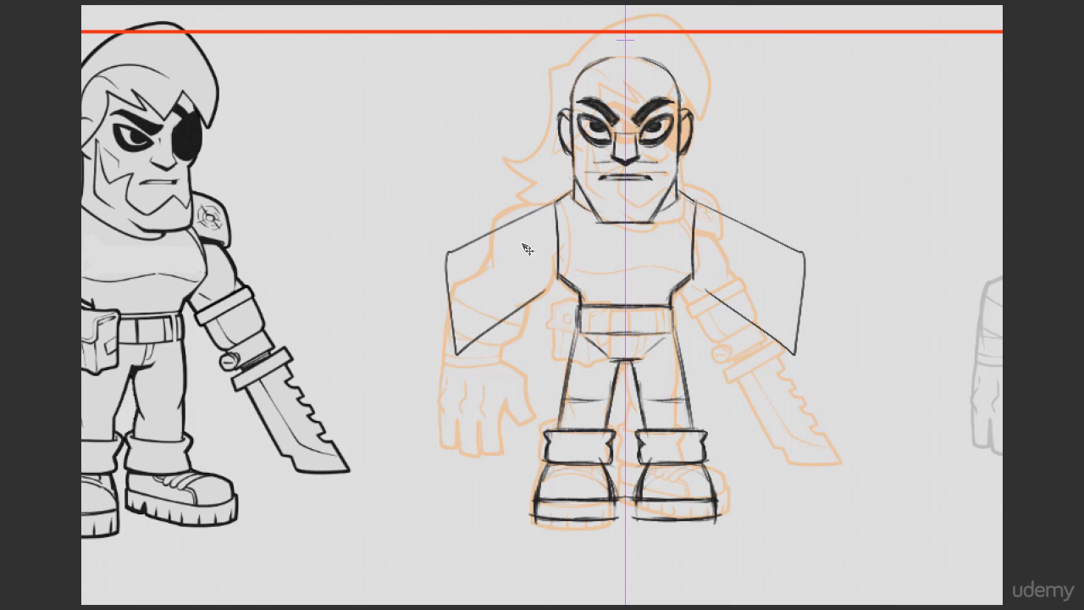
key(ctrl+z)
key(ctrl+z)
key(ctrl+z)
Step: Try straight mirrored arms angled diagonally downward with block hands at the ends, and undo them
drag(555, 201, 420, 299)
drag(421, 298, 463, 337)
drag(463, 337, 559, 274)
mouse_move(421, 293)
mouse_down()
mouse_move(480, 348)
mouse_move(390, 271)
mouse_move(406, 312)
mouse_up()
mouse_move(405, 312)
mouse_down()
mouse_move(368, 354)
mouse_move(429, 391)
mouse_up()
drag(428, 391, 487, 335)
key(ctrl+z)
key(ctrl+z)
key(ctrl+z)
key(ctrl+z)
key(ctrl+z)
key(ctrl+z)
key(ctrl+z)
key(ctrl+z)
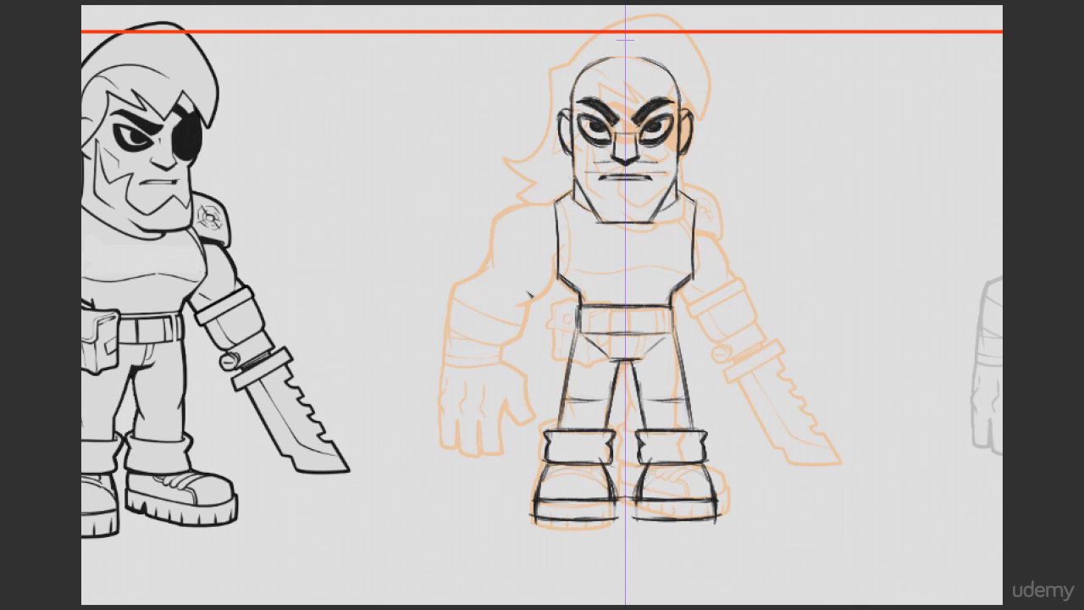
Step: Sketch the rounded lower end of the mirrored upper arms at elbow height
mouse_move(481, 279)
mouse_down()
mouse_move(525, 237)
mouse_move(548, 244)
mouse_move(474, 279)
mouse_move(515, 306)
mouse_up()
key(e)
key(b)
mouse_move(515, 307)
mouse_down()
mouse_move(549, 272)
mouse_move(513, 308)
mouse_up()
Step: Sketch the outer upper-arm edges and the blocky mirrored shoulder caps joining the torso, erasing overlapping lines
mouse_move(480, 278)
mouse_down()
mouse_move(530, 240)
mouse_move(492, 254)
mouse_up()
drag(492, 254, 555, 204)
key(ctrl+z)
drag(496, 227, 493, 255)
key(e)
mouse_move(503, 215)
mouse_down()
mouse_move(493, 248)
mouse_move(498, 217)
mouse_up()
key(b)
drag(497, 218, 555, 204)
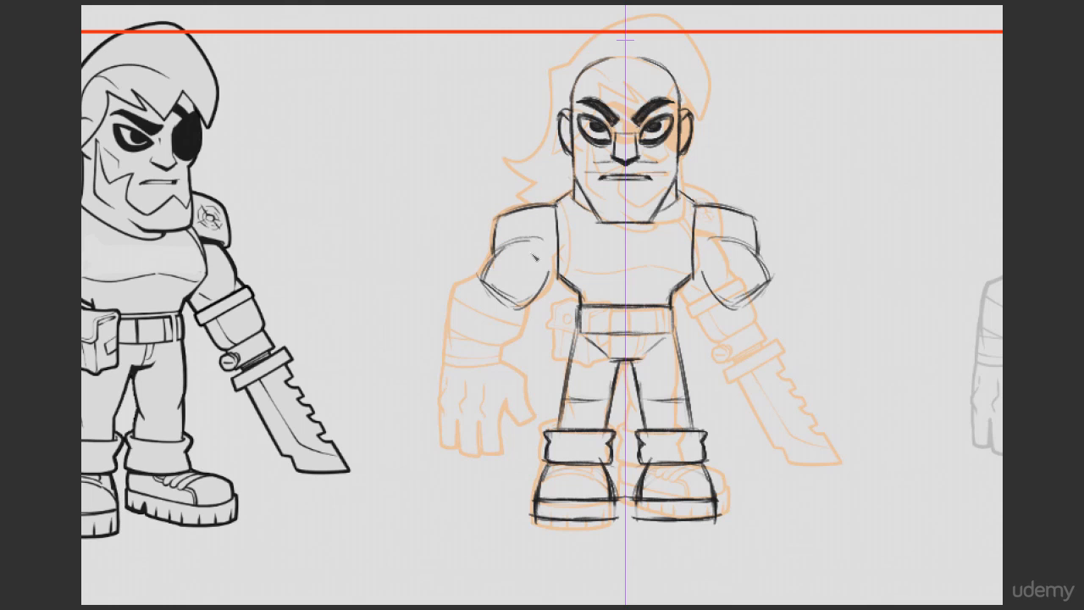
Step: Sketch mirrored forearms angled outward from the elbows, with straight axis lines from the shoulders past the wrists
mouse_move(446, 307)
mouse_down()
mouse_move(480, 277)
mouse_move(429, 351)
mouse_move(465, 370)
mouse_up()
drag(468, 368, 489, 348)
key(ctrl+z)
drag(550, 210, 445, 366)
key(e)
mouse_move(439, 335)
mouse_down()
mouse_move(457, 297)
mouse_move(430, 348)
mouse_move(455, 293)
mouse_move(448, 310)
mouse_up()
key(b)
key(e)
key(b)
mouse_move(480, 278)
mouse_down()
mouse_move(446, 303)
mouse_move(432, 349)
mouse_up()
mouse_move(455, 296)
mouse_down()
mouse_move(430, 350)
mouse_move(459, 283)
mouse_up()
drag(555, 212, 427, 397)
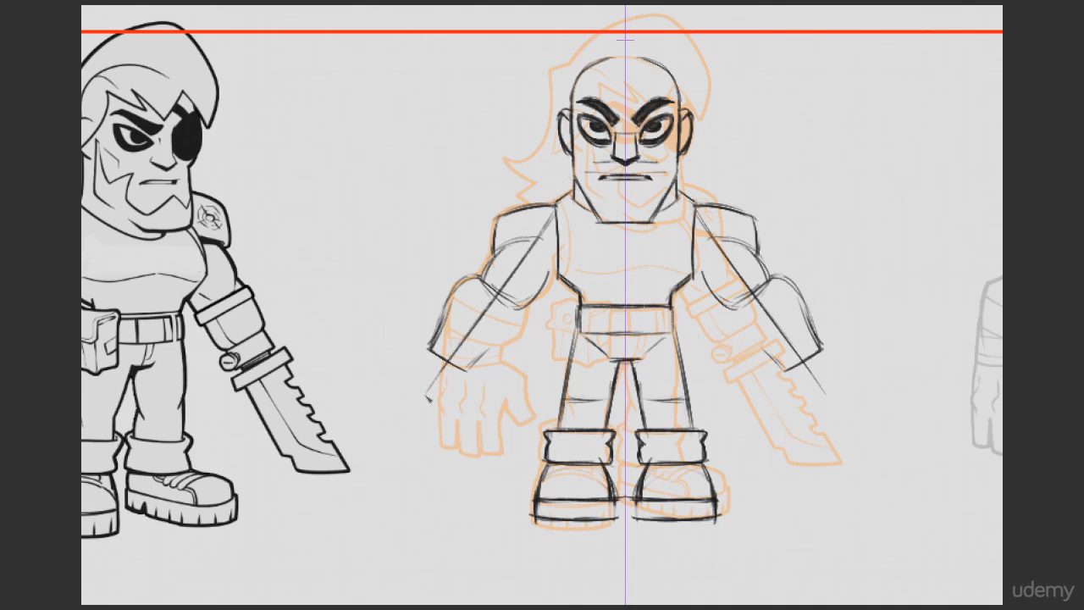
Step: Draw the bulging inner forearm curves and clean up the outer elbow contours on both arms
drag(481, 357, 528, 305)
mouse_move(529, 306)
mouse_down()
mouse_move(467, 371)
mouse_move(523, 315)
mouse_up()
key(e)
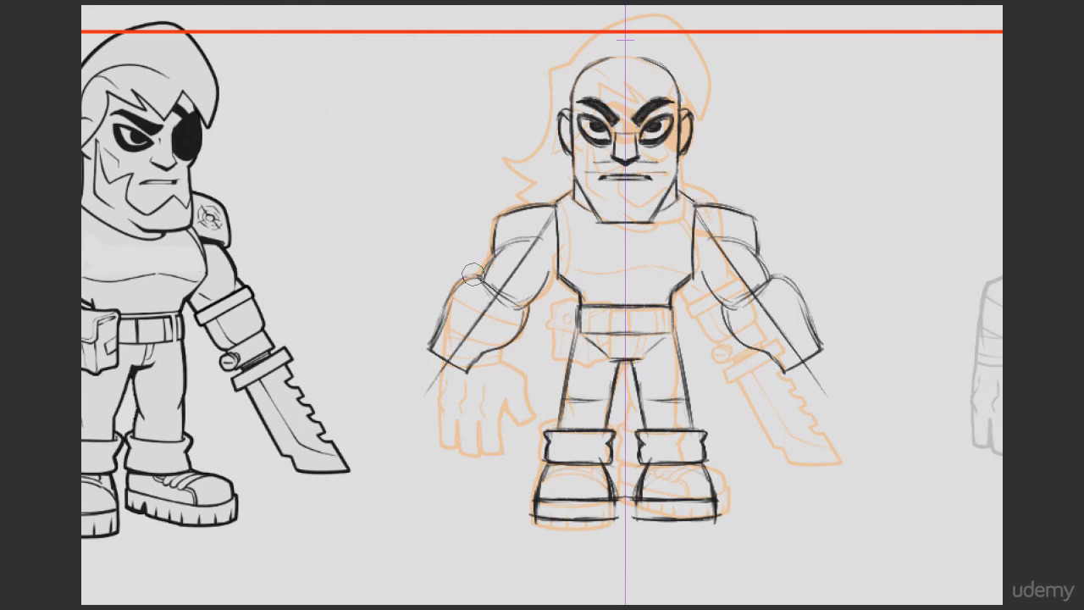
key(b)
mouse_move(473, 274)
mouse_down()
mouse_move(446, 312)
mouse_move(483, 276)
mouse_move(442, 328)
mouse_up()
key(e)
mouse_move(479, 273)
mouse_down()
mouse_move(438, 325)
mouse_move(493, 257)
mouse_up()
key(b)
drag(482, 276, 494, 252)
mouse_move(510, 339)
mouse_down()
mouse_move(550, 268)
mouse_move(532, 301)
mouse_up()
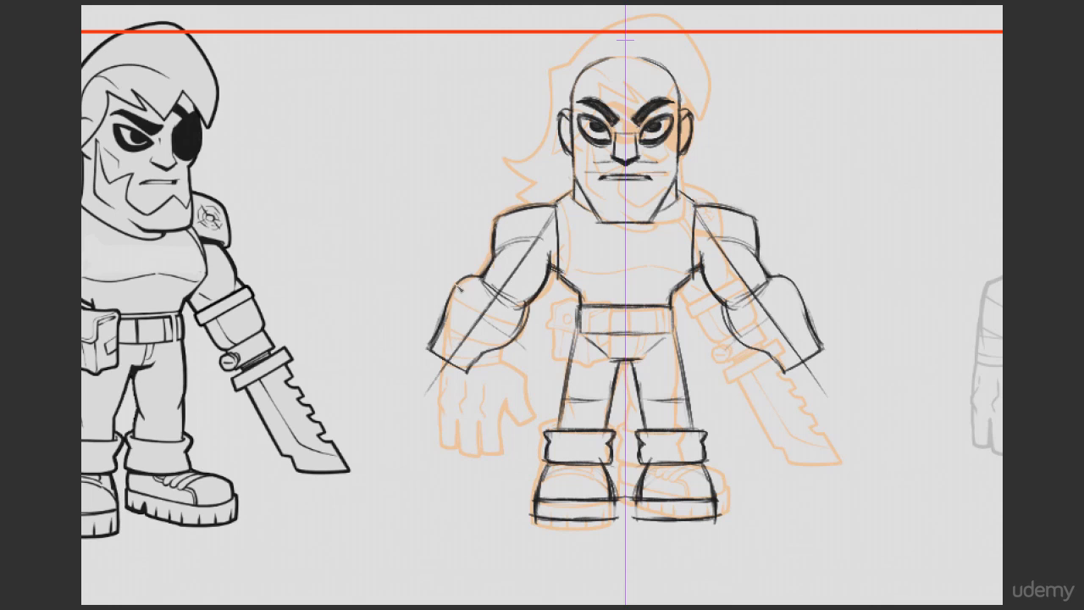
Step: Darken the mirrored outer forearm contours and the edges of the shoulder caps
drag(467, 279, 437, 344)
key(ctrl+z)
mouse_move(468, 277)
mouse_down()
mouse_move(430, 348)
mouse_move(508, 348)
mouse_move(526, 306)
mouse_up()
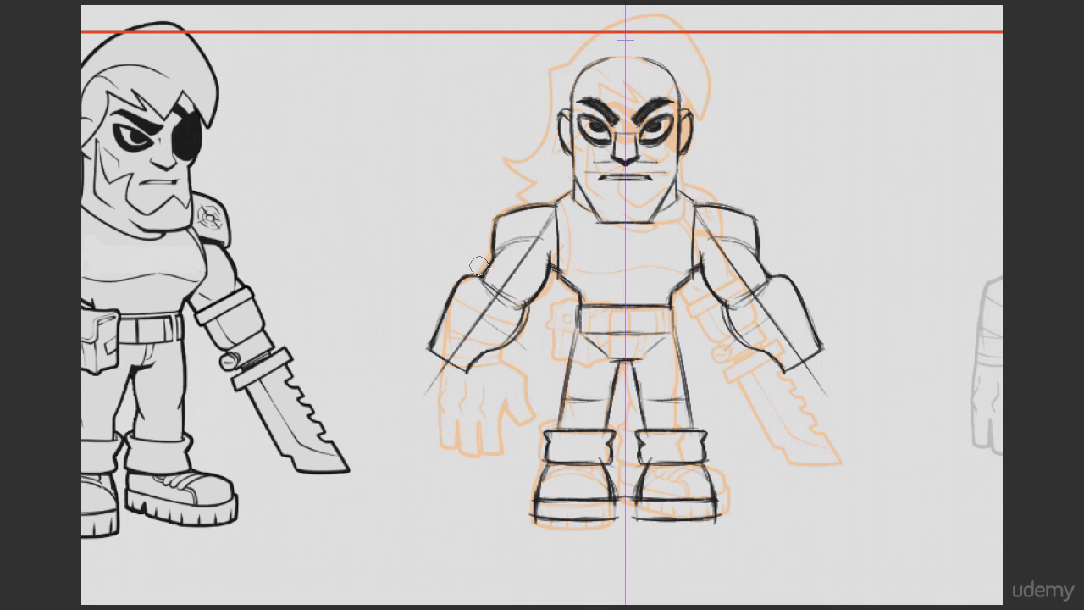
mouse_move(496, 227)
mouse_down()
mouse_move(494, 257)
mouse_move(547, 208)
mouse_up()
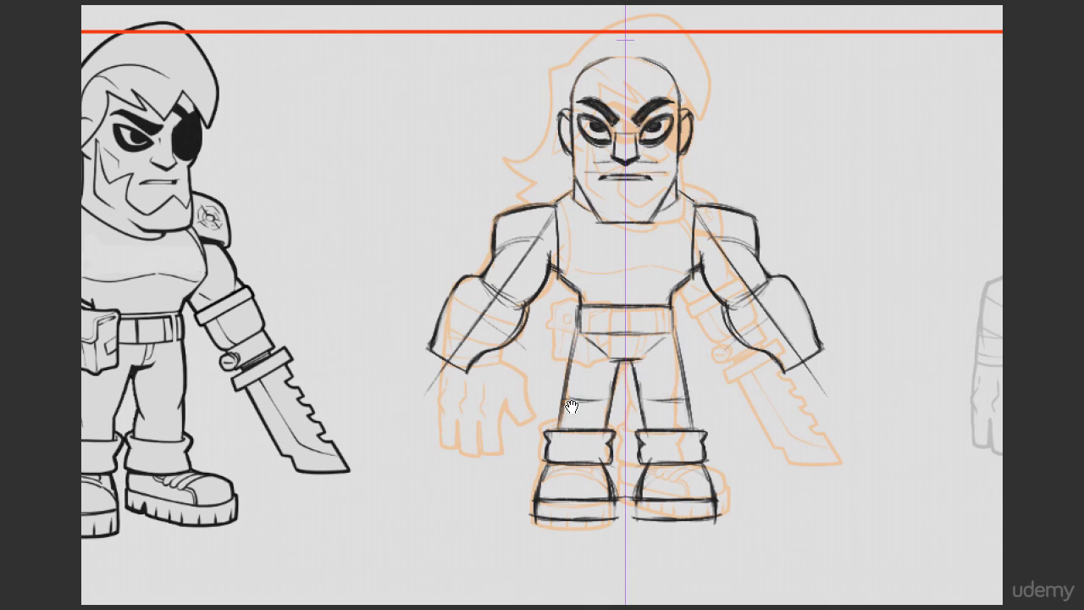
Step: Block in the mirrored palms at the wrists, with thumbs pointing outward and a first finger
drag(583, 402, 628, 390)
mouse_move(496, 352)
mouse_down()
mouse_move(466, 335)
mouse_move(443, 378)
mouse_up()
mouse_move(515, 413)
mouse_down()
mouse_move(441, 388)
mouse_move(483, 400)
mouse_up()
drag(462, 333, 422, 342)
drag(512, 363, 498, 409)
drag(463, 334, 414, 342)
mouse_move(414, 342)
mouse_down()
mouse_move(414, 355)
mouse_move(445, 354)
mouse_move(477, 373)
mouse_move(425, 413)
mouse_move(444, 418)
mouse_up()
mouse_move(442, 363)
mouse_down()
mouse_move(424, 412)
mouse_move(477, 402)
mouse_up()
drag(457, 394, 500, 408)
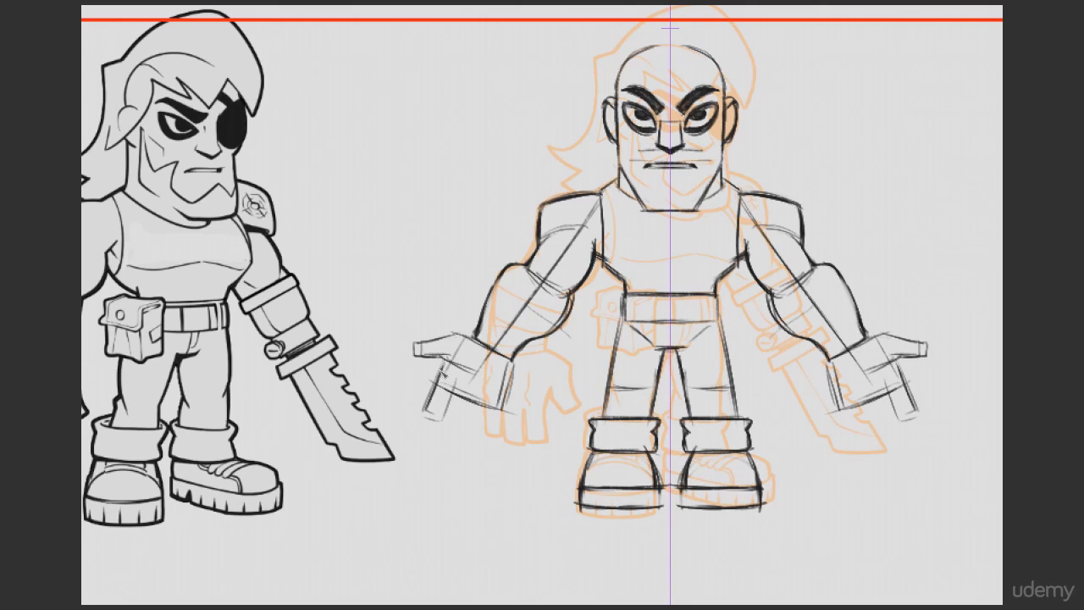
Step: Sketch the spread fingers on both mirrored hands and reinforce the palm edges
drag(441, 373, 422, 419)
mouse_move(453, 397)
mouse_down()
mouse_move(442, 435)
mouse_move(463, 438)
mouse_up()
mouse_move(472, 405)
mouse_down()
mouse_move(462, 437)
mouse_move(443, 434)
mouse_up()
mouse_move(482, 407)
mouse_down()
mouse_move(472, 439)
mouse_move(490, 442)
mouse_up()
drag(513, 364, 499, 410)
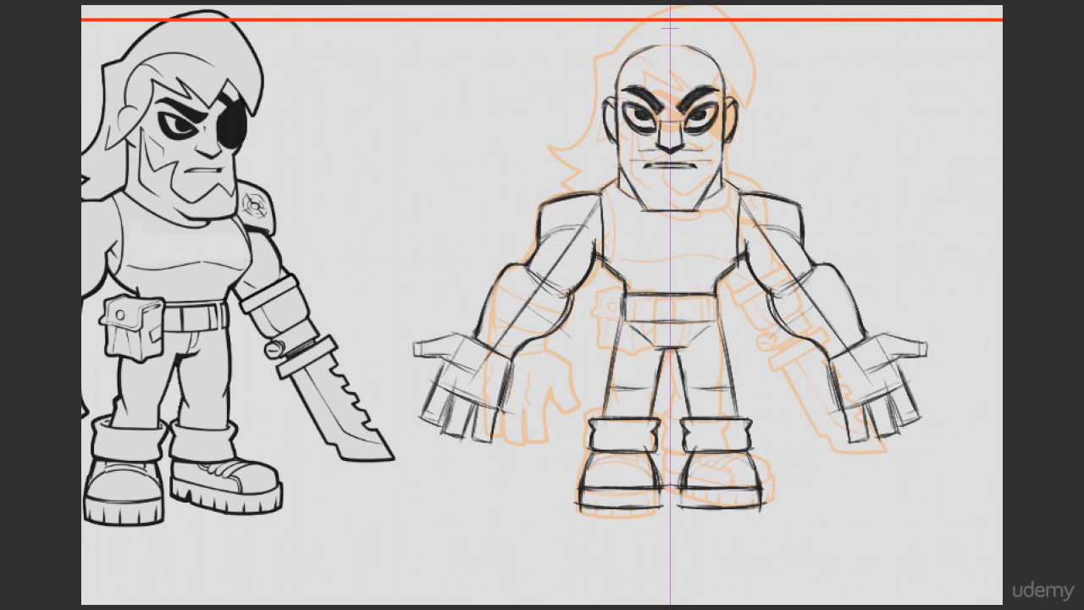
Step: Redraw the thumb outlines with cleaner edges and darken the outer edge of the palm and first finger
drag(755, 405, 877, 383)
drag(535, 321, 535, 335)
mouse_move(535, 335)
mouse_down()
mouse_move(569, 338)
mouse_move(591, 314)
mouse_move(612, 330)
mouse_up()
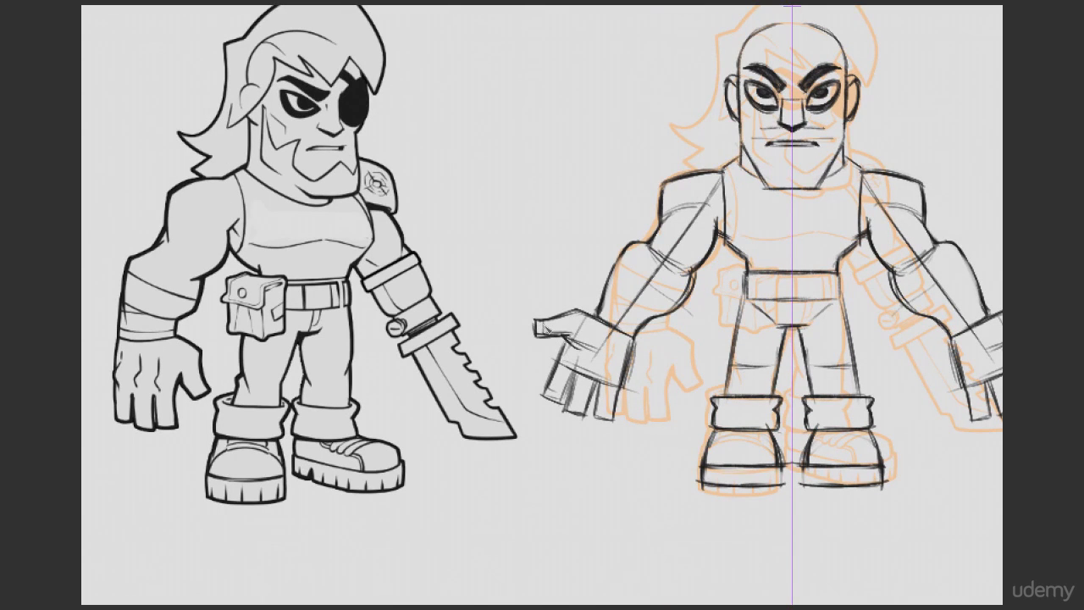
mouse_move(540, 322)
mouse_down()
mouse_move(579, 310)
mouse_move(535, 324)
mouse_move(543, 339)
mouse_move(579, 311)
mouse_move(602, 321)
mouse_up()
mouse_move(538, 314)
mouse_down()
mouse_move(538, 336)
mouse_move(579, 314)
mouse_move(600, 355)
mouse_move(545, 390)
mouse_up()
mouse_move(560, 345)
mouse_down()
mouse_move(543, 402)
mouse_move(557, 413)
mouse_up()
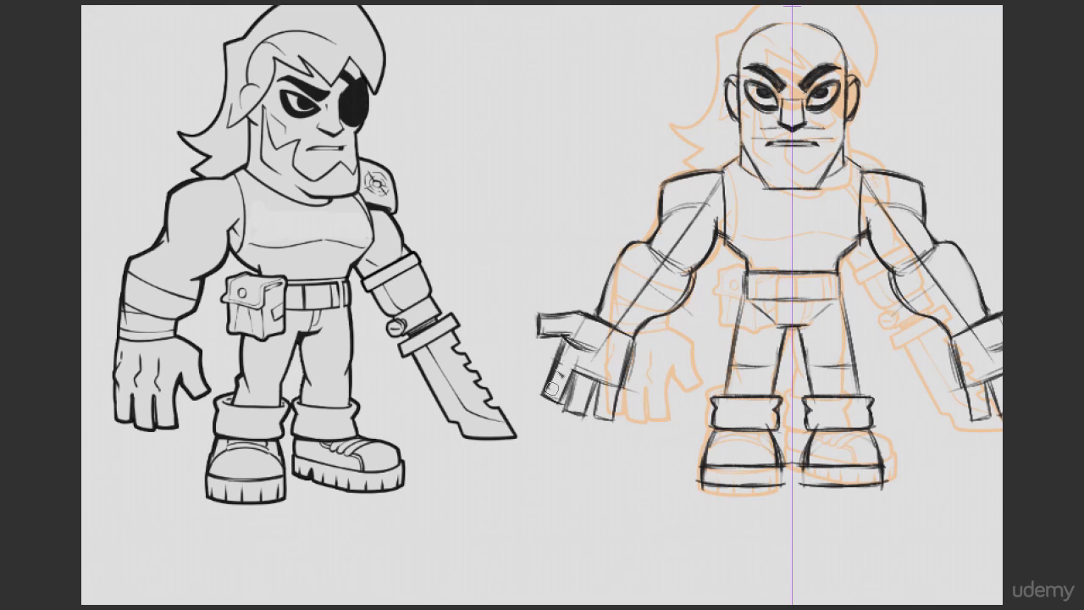
Step: Firm up the remaining finger outlines and fingertips on both mirrored hands and darken the palm's outer edge
drag(566, 343, 556, 358)
drag(549, 405, 584, 373)
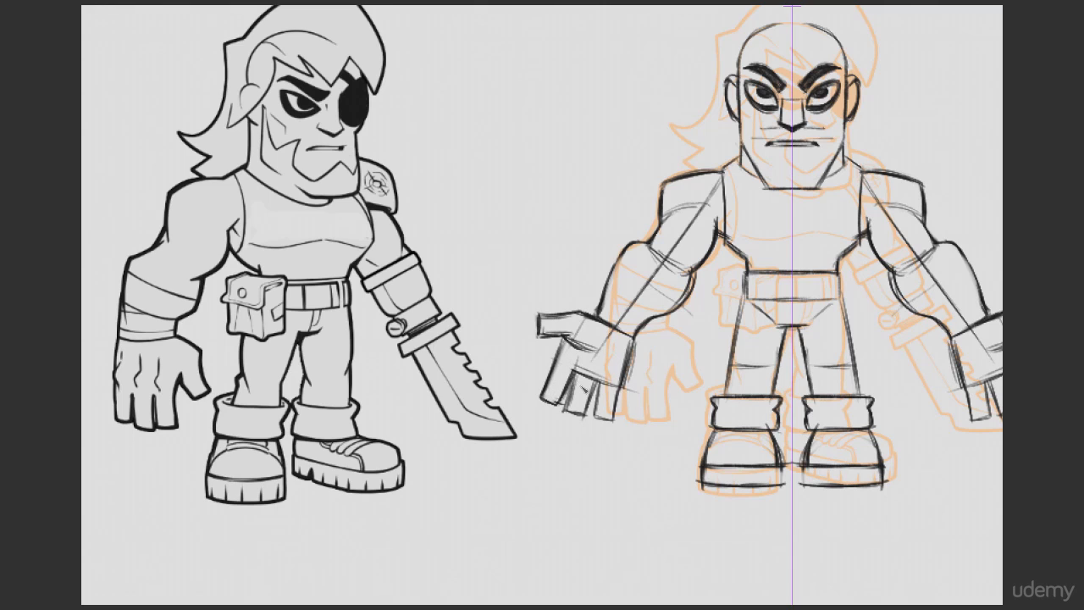
mouse_move(582, 374)
mouse_down()
mouse_move(568, 408)
mouse_move(594, 417)
mouse_up()
drag(593, 419, 617, 427)
mouse_move(589, 345)
mouse_down()
mouse_move(567, 340)
mouse_move(595, 353)
mouse_move(549, 398)
mouse_up()
drag(559, 345, 543, 405)
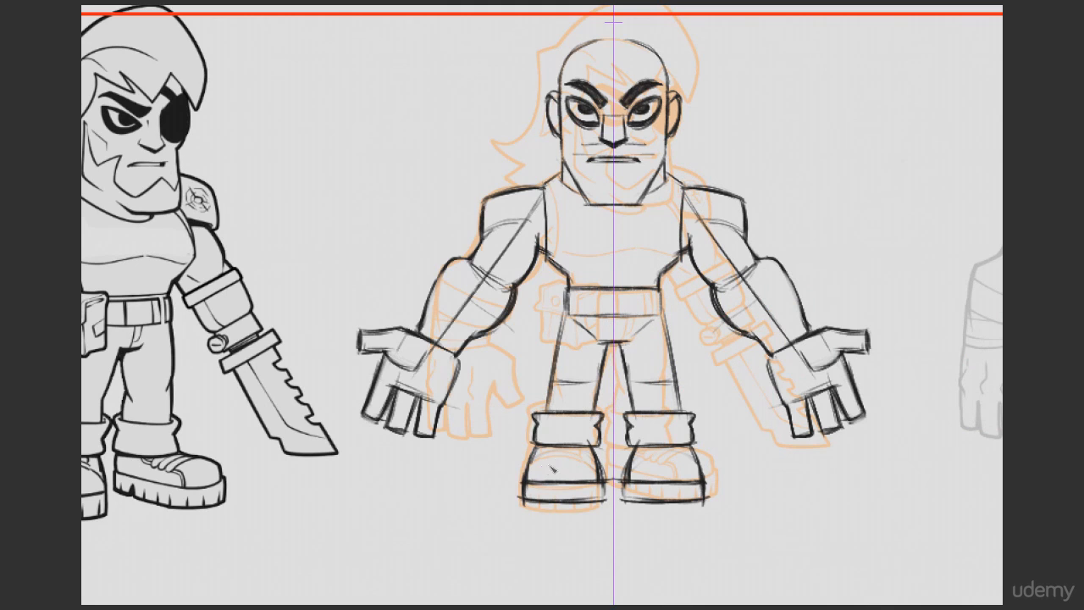
Step: Touch up the mirrored boot cuffs, lower legs, crotch and waist sides
drag(550, 440, 591, 447)
key(b)
drag(537, 423, 532, 443)
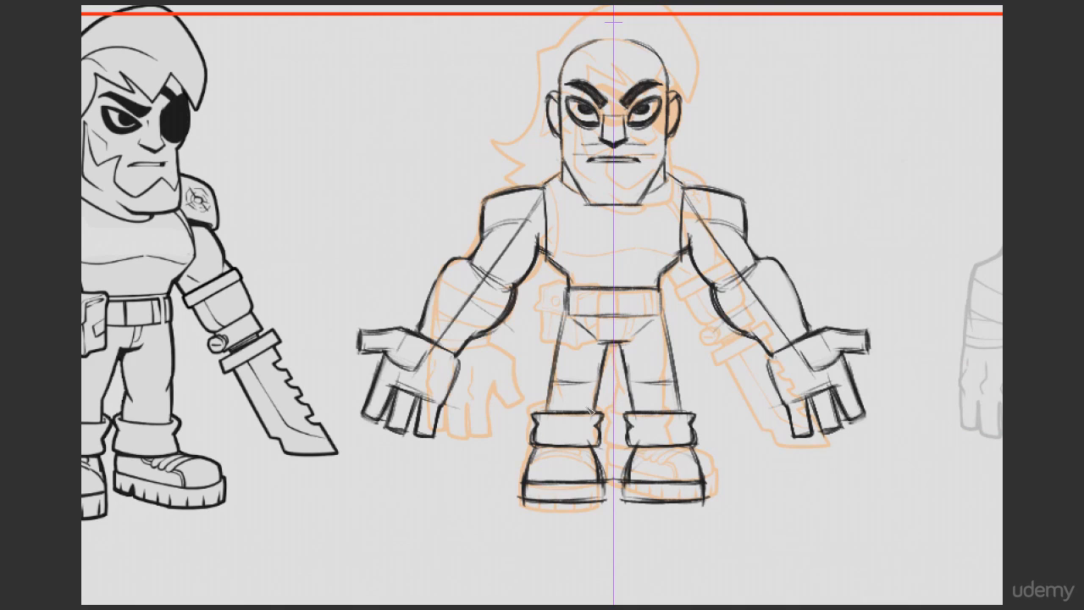
drag(548, 388, 556, 411)
drag(622, 346, 642, 344)
drag(567, 283, 564, 318)
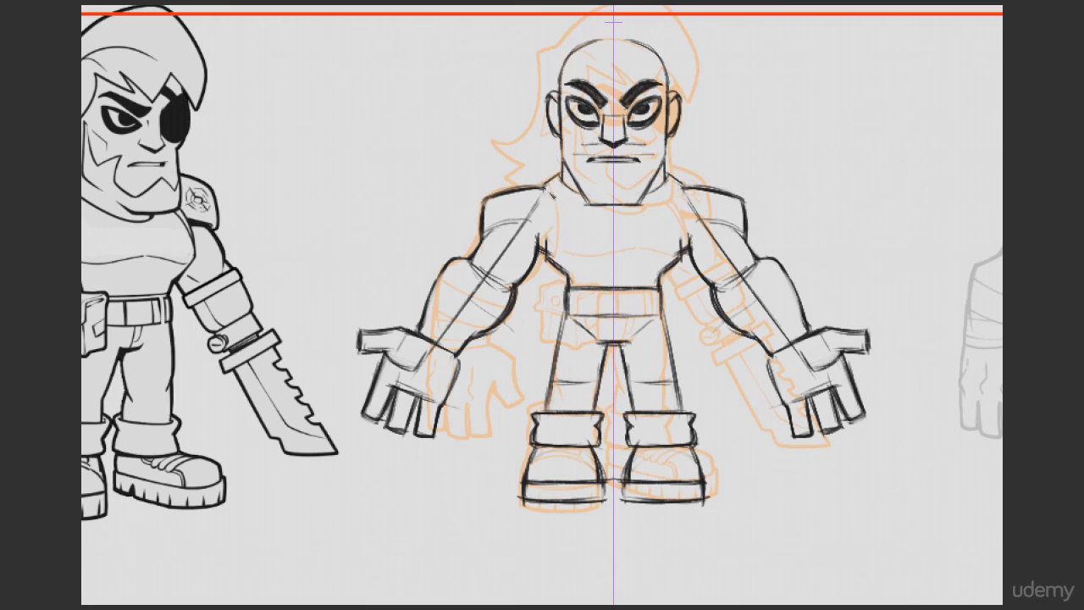
Step: Redraw the tank top's mirrored armhole curves slightly further in on the chest, from shoulder to armpit
drag(554, 230, 548, 263)
mouse_move(552, 179)
mouse_down()
mouse_move(549, 264)
mouse_move(545, 183)
mouse_move(561, 173)
mouse_move(547, 254)
mouse_move(568, 275)
mouse_up()
drag(550, 228, 551, 246)
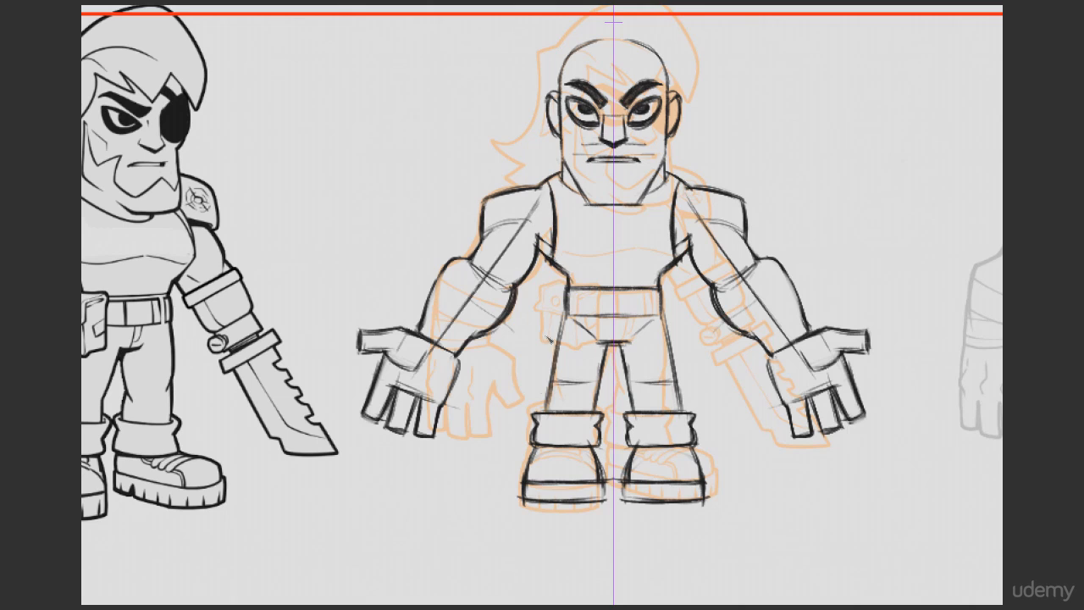
drag(715, 226, 681, 269)
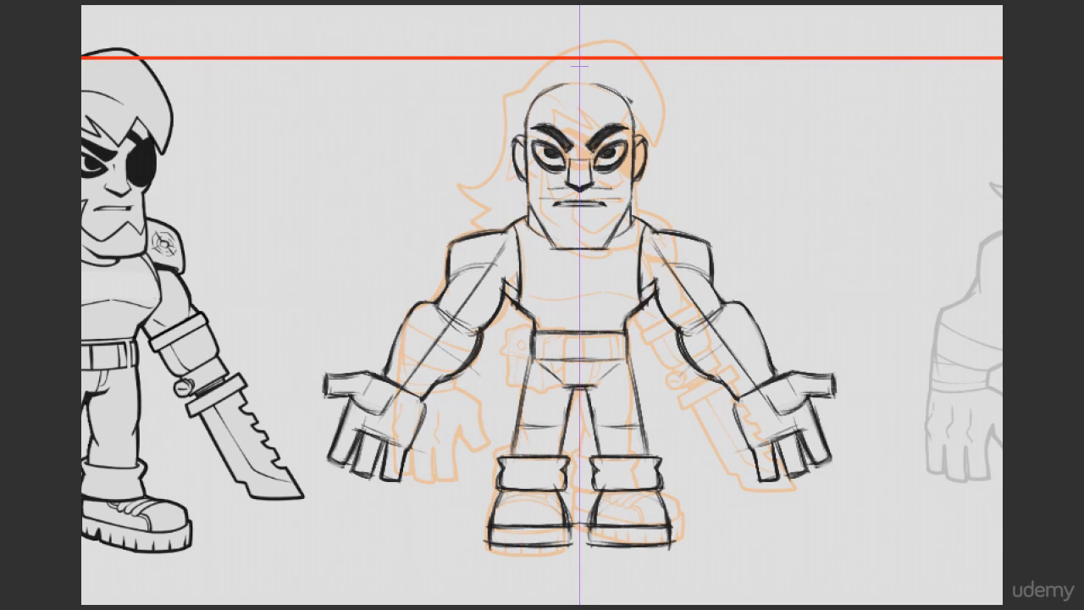
Step: Move the red horizontal guide line down from the head to the shirt's neckline level on the reference
drag(409, 246, 546, 244)
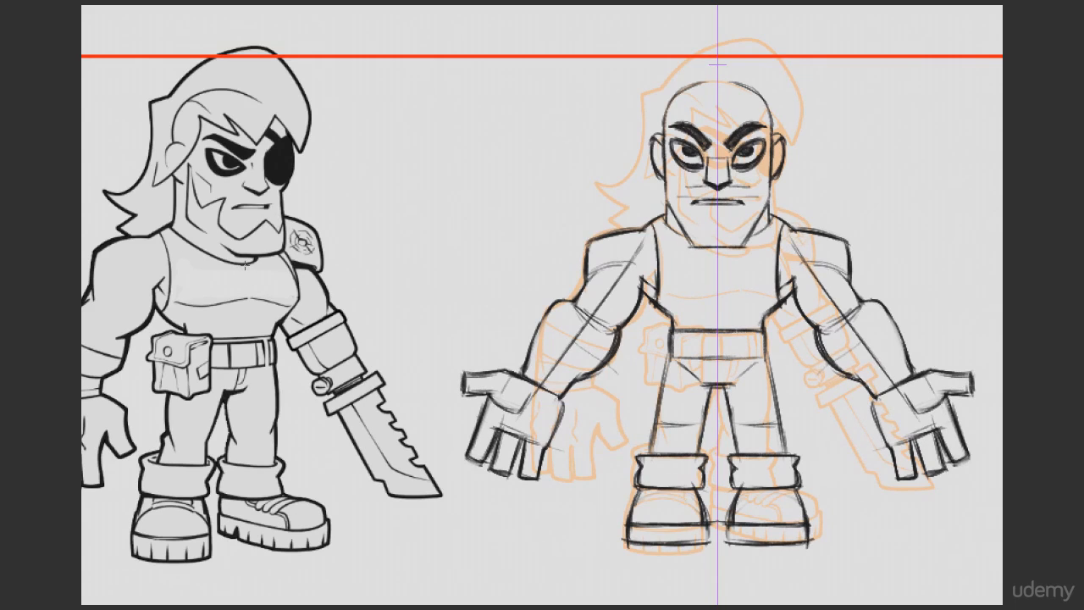
key(x)
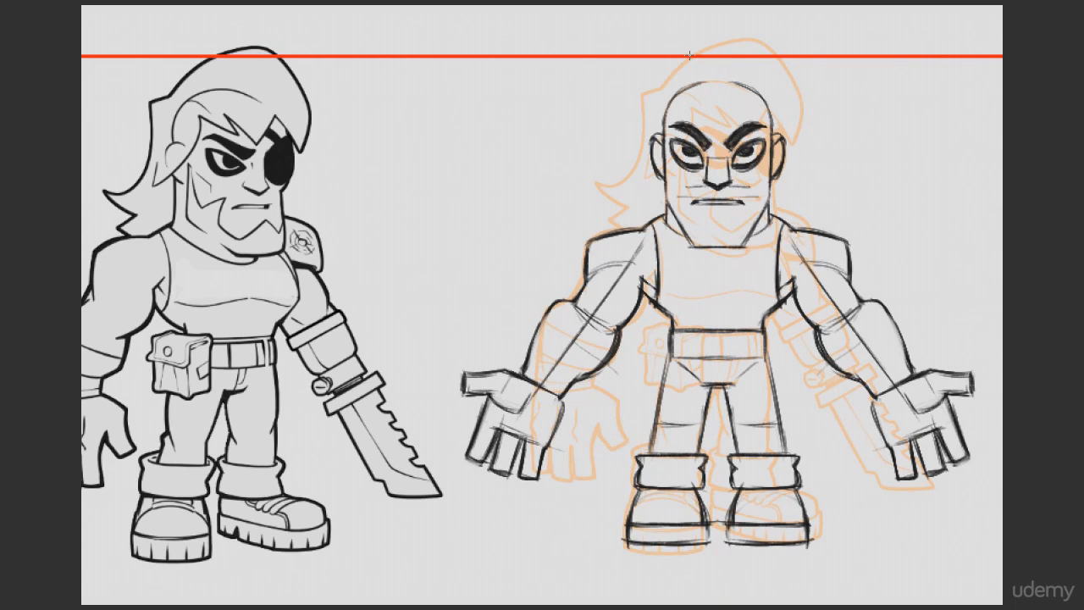
key(v)
drag(665, 86, 654, 301)
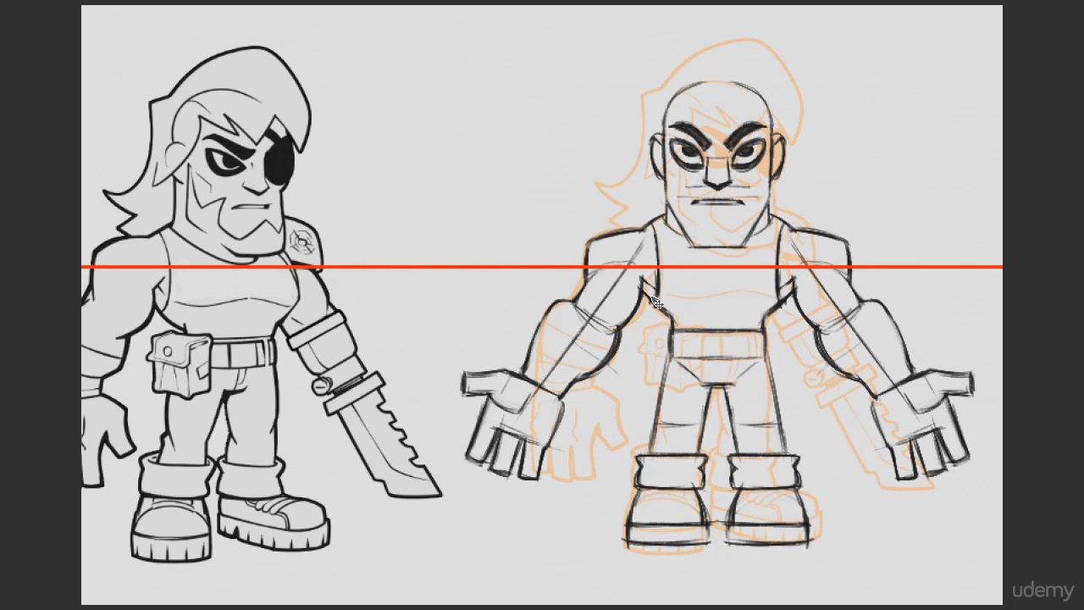
Step: Draw the shirt's mirrored curved neckline below the chin, dipping to the red guide line
drag(786, 258, 703, 268)
ctrl+shift+click(621, 381)
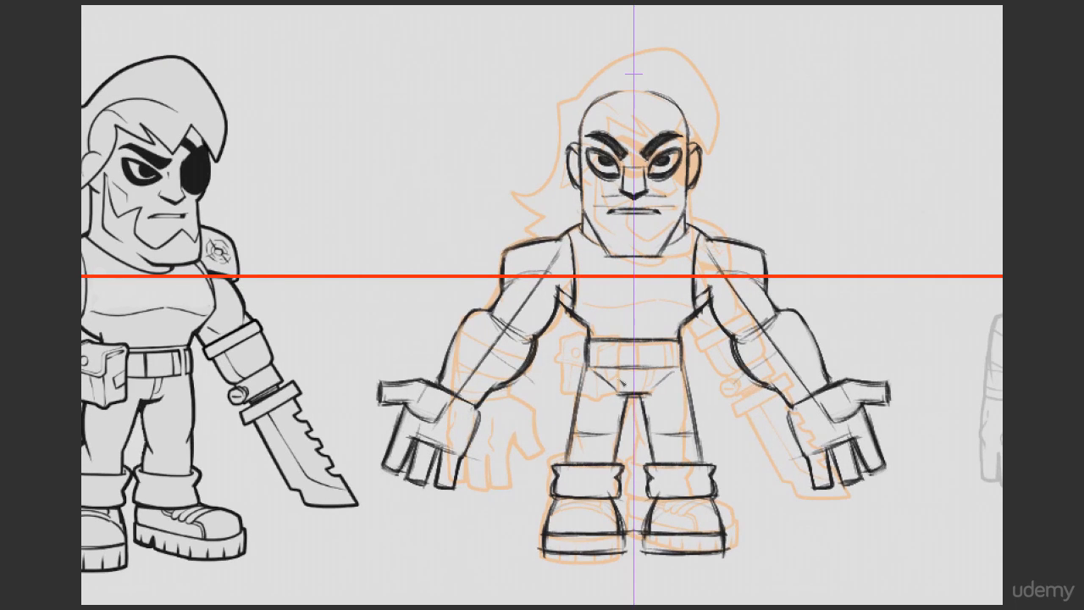
mouse_move(635, 276)
mouse_down()
mouse_move(666, 262)
mouse_move(685, 232)
mouse_up()
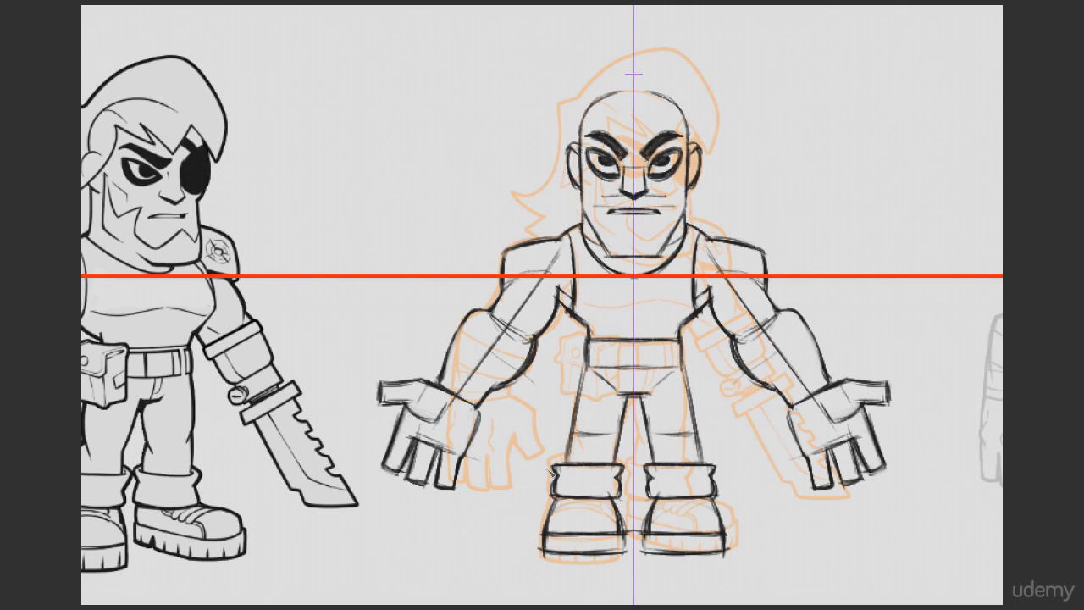
drag(655, 276, 685, 293)
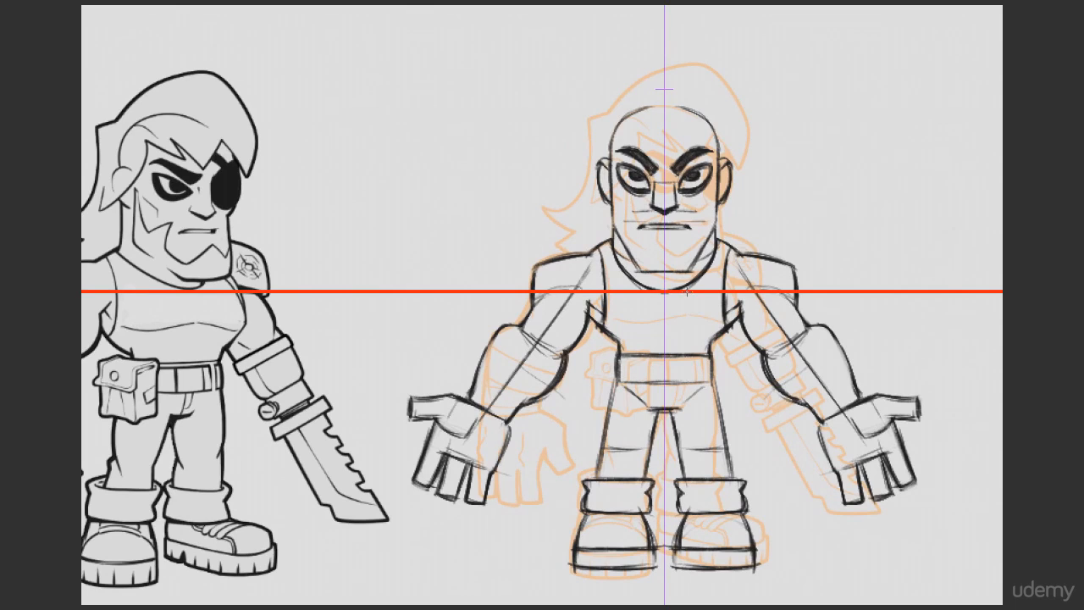
Step: Raise the red guide line to the top of the hair and sketch the mirrored hair crown and sides
drag(707, 254, 696, 71)
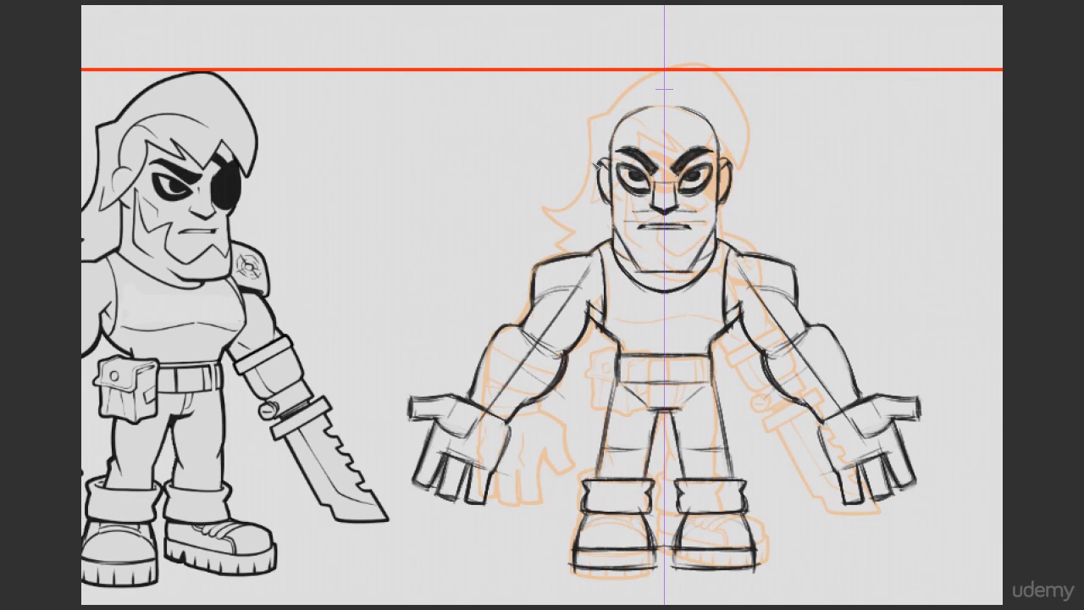
mouse_move(595, 166)
mouse_down()
mouse_move(599, 113)
mouse_move(664, 66)
mouse_up()
drag(595, 104, 554, 221)
Step: Draw the mirrored flared, pointed hair ends beside the jaw down to the shoulders, cleaning up stray lines
key(e)
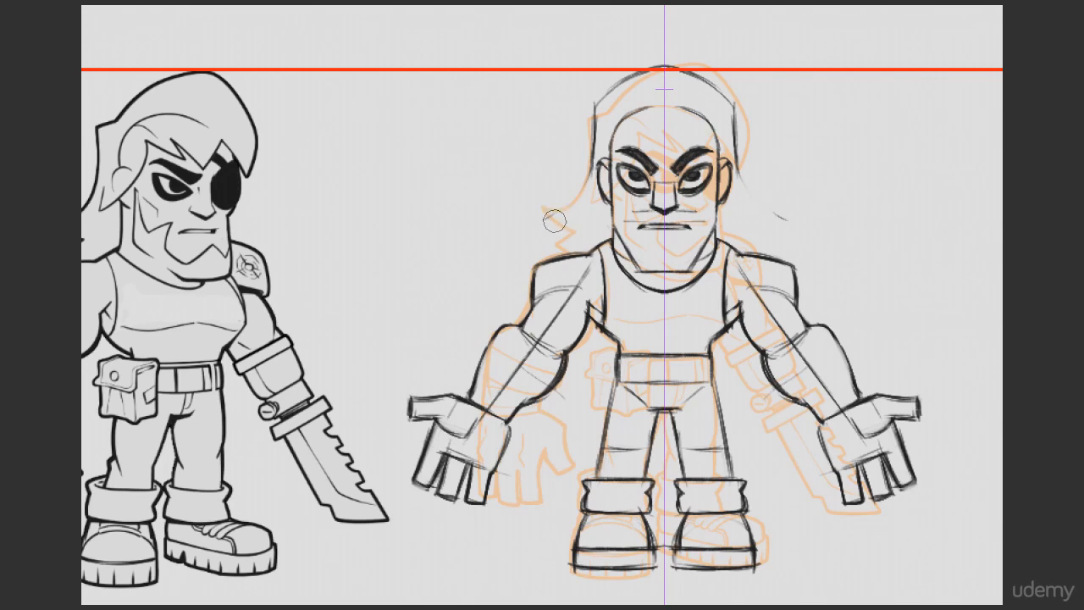
key(b)
mouse_move(594, 171)
mouse_down()
mouse_move(568, 207)
mouse_move(544, 212)
mouse_move(570, 228)
mouse_up()
mouse_move(546, 215)
mouse_down()
mouse_move(583, 241)
mouse_move(572, 259)
mouse_up()
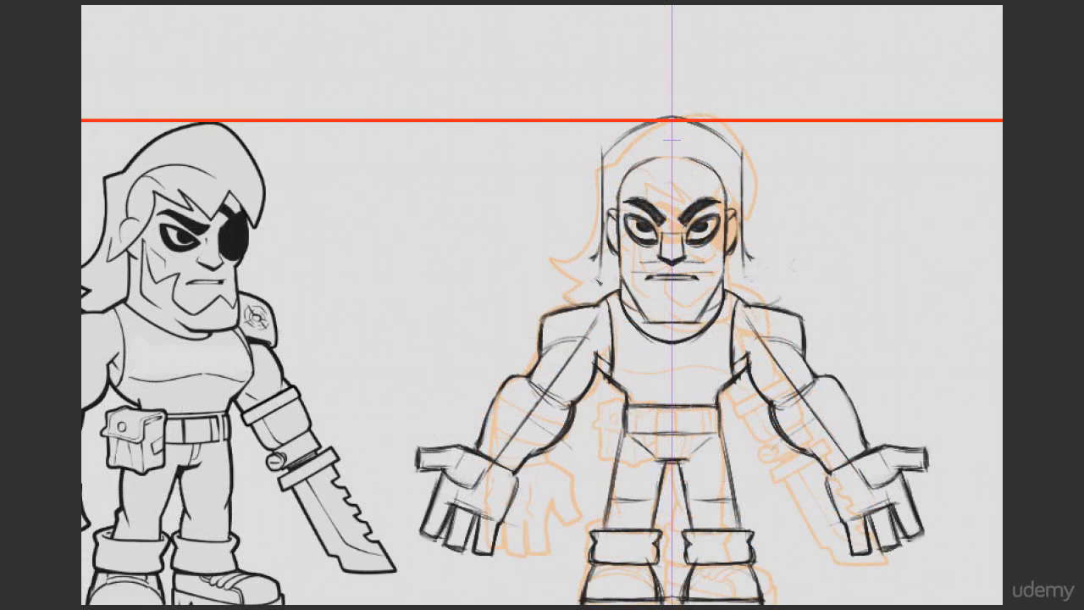
mouse_move(575, 259)
mouse_down()
mouse_move(607, 247)
mouse_move(592, 273)
mouse_up()
key(b)
mouse_move(602, 230)
mouse_down()
mouse_move(602, 264)
mouse_move(579, 253)
mouse_move(596, 281)
mouse_move(576, 288)
mouse_move(589, 303)
mouse_move(576, 292)
mouse_up()
drag(584, 268, 597, 282)
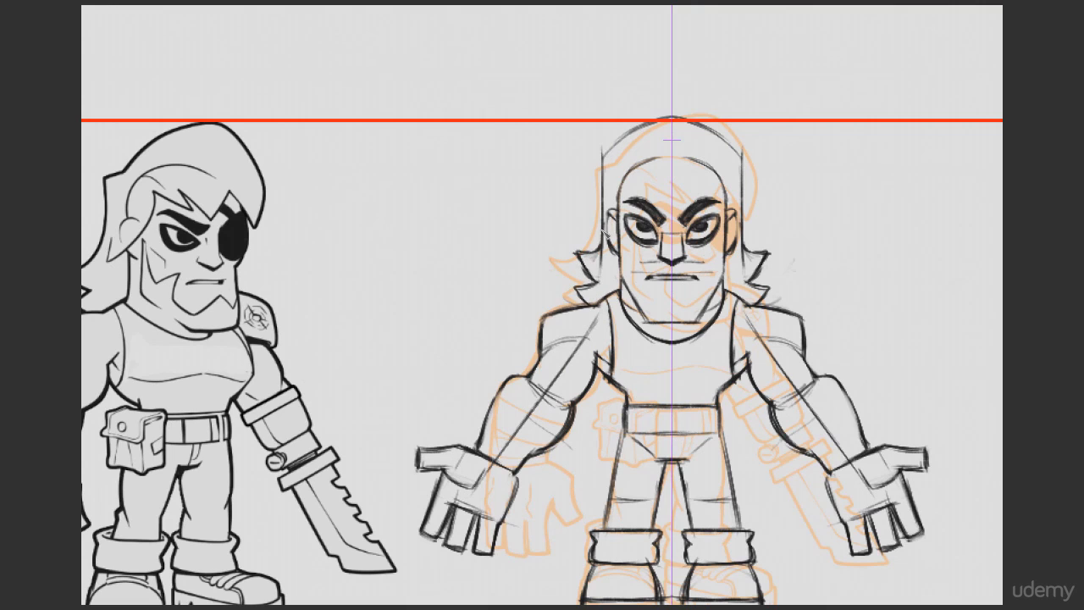
Step: Reinforce the hair crown's contour up to the guide line and clean up its edges
mouse_move(603, 159)
mouse_down()
mouse_move(650, 126)
mouse_move(701, 114)
mouse_move(639, 131)
mouse_move(680, 127)
mouse_move(677, 117)
mouse_up()
key(e)
key(b)
key(e)
key(b)
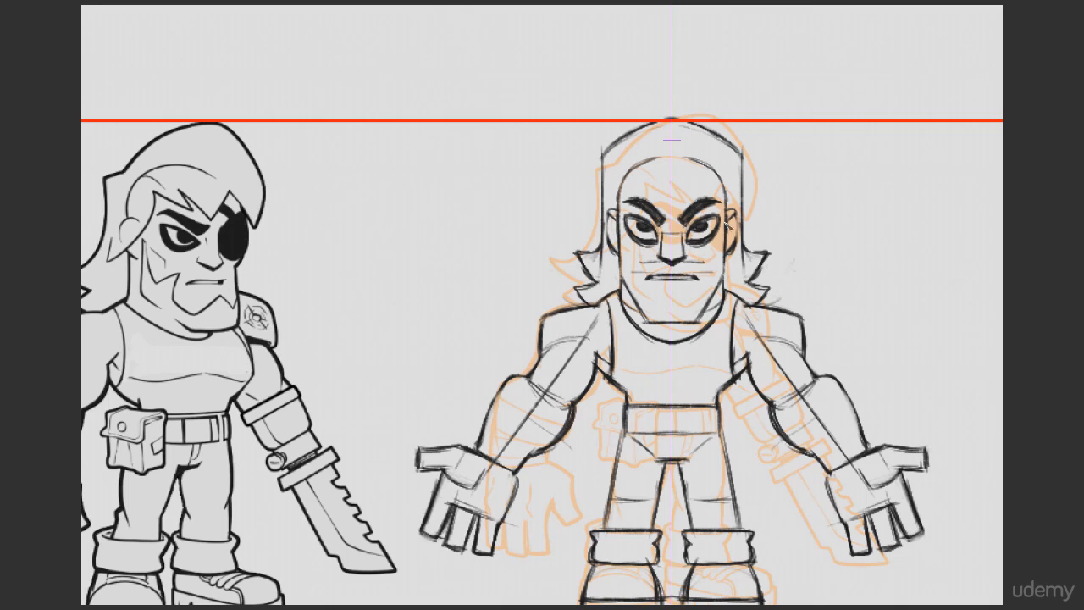
Step: Sketch the mirrored jagged bangs across the forehead, pointing down between the eyebrows
mouse_move(618, 176)
mouse_down()
mouse_move(646, 196)
mouse_move(639, 178)
mouse_up()
drag(640, 179, 675, 200)
key(ctrl+z)
mouse_move(704, 173)
mouse_down()
mouse_move(694, 195)
mouse_move(707, 189)
mouse_up()
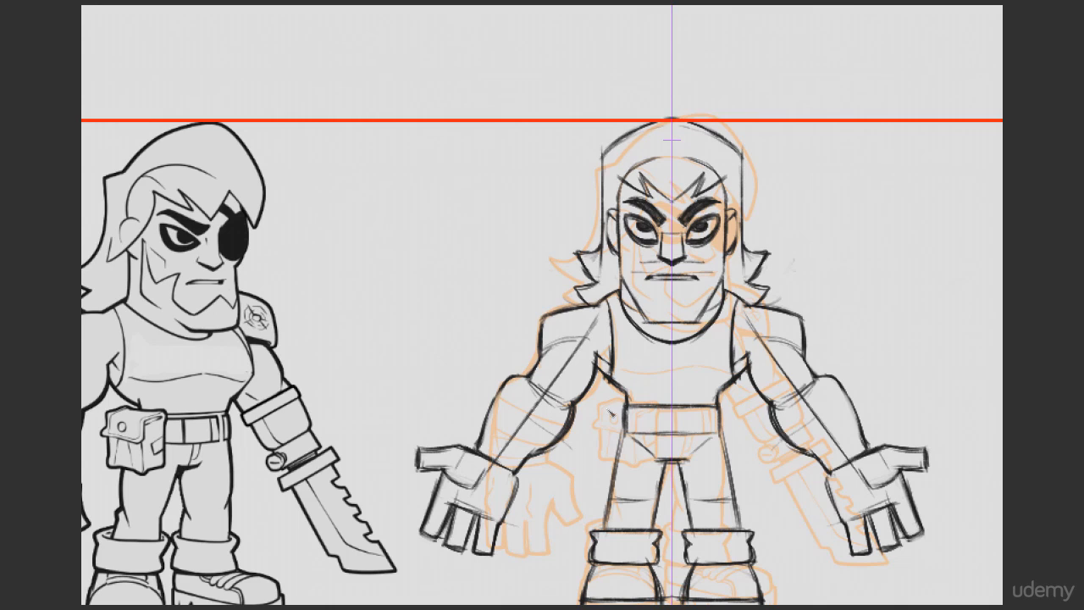
Step: Redraw the hair's outer contour with a pointed notch on one side and darken the curved line above the forehead
mouse_move(603, 153)
mouse_down()
mouse_move(605, 264)
mouse_move(615, 164)
mouse_up()
mouse_move(616, 162)
mouse_down()
mouse_move(742, 203)
mouse_move(656, 123)
mouse_up()
drag(616, 163, 740, 196)
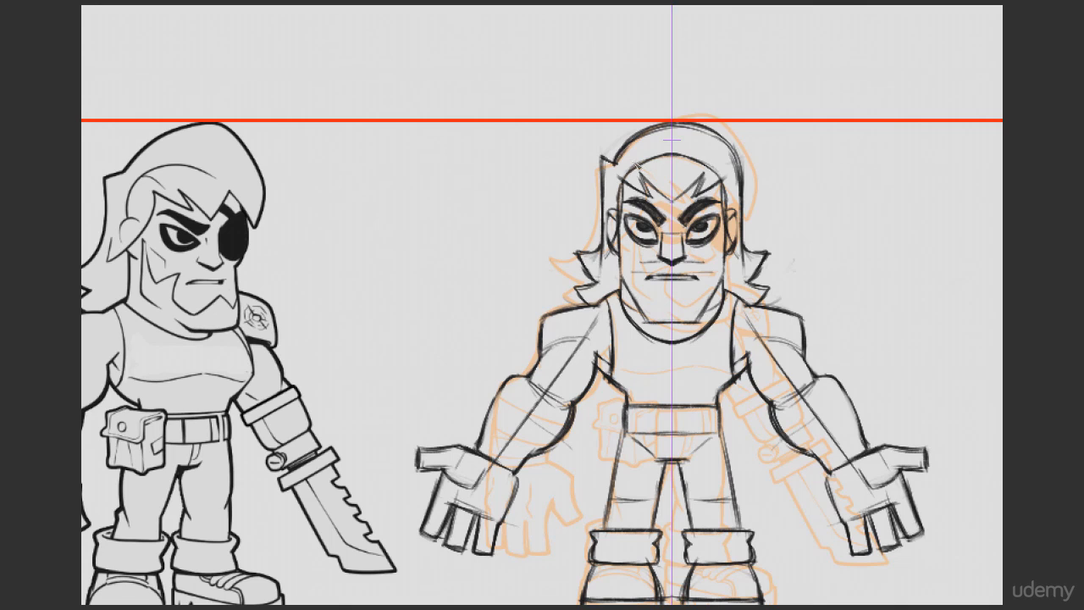
key(e)
mouse_move(620, 181)
mouse_down()
mouse_move(639, 159)
mouse_move(695, 165)
mouse_up()
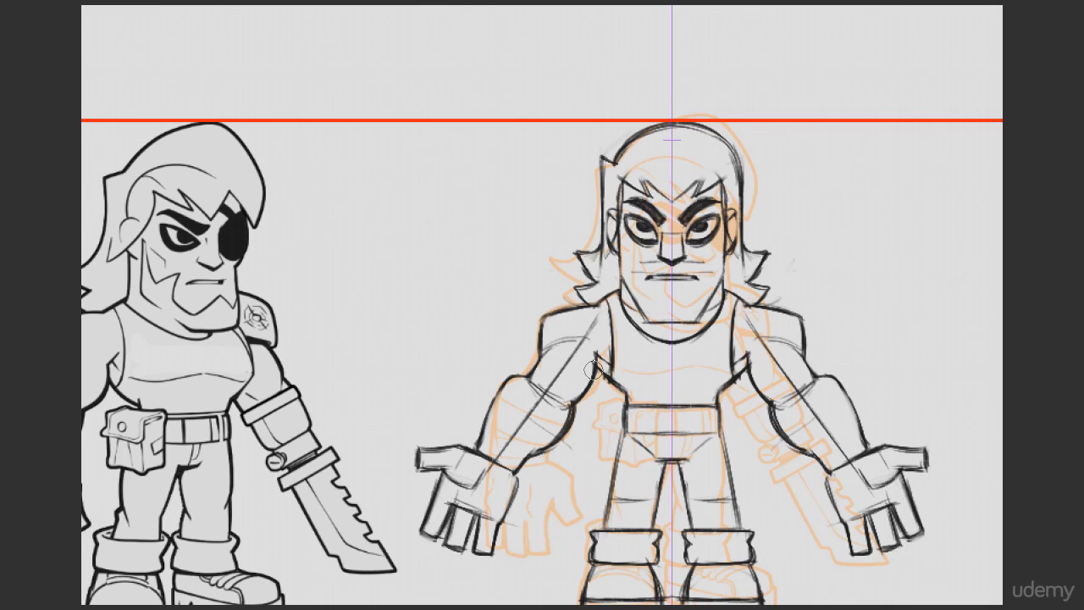
key(ctrl+z)
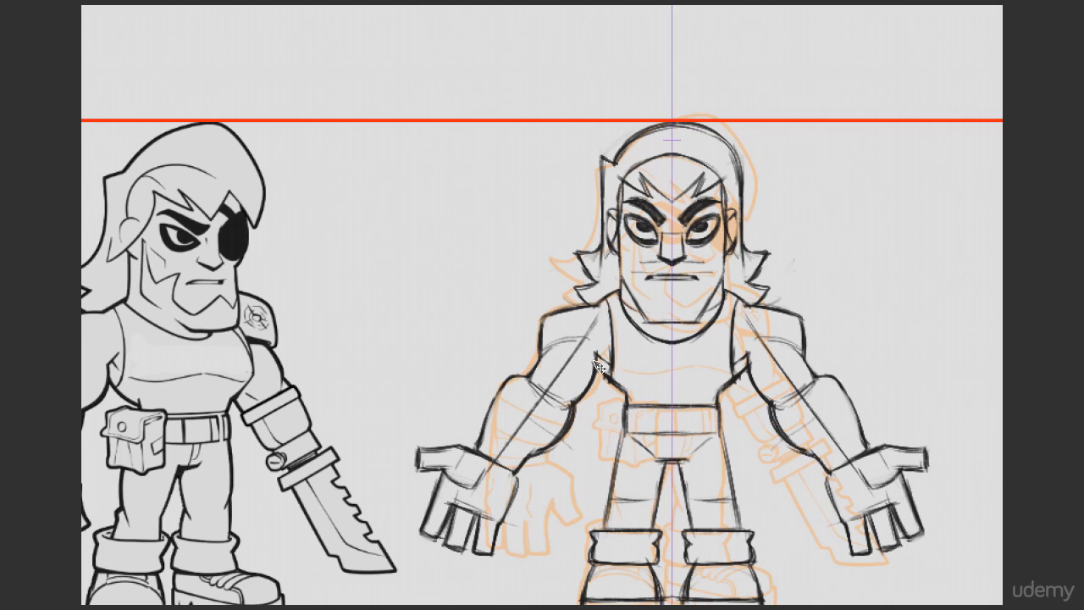
drag(649, 304, 641, 289)
drag(689, 258, 694, 259)
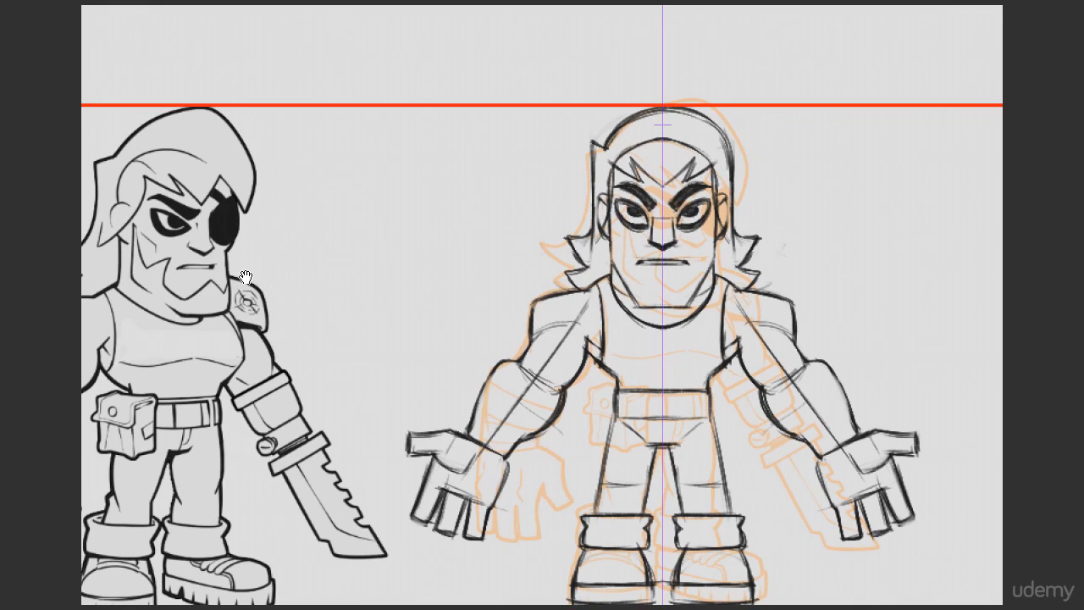
drag(245, 276, 382, 294)
drag(805, 293, 660, 265)
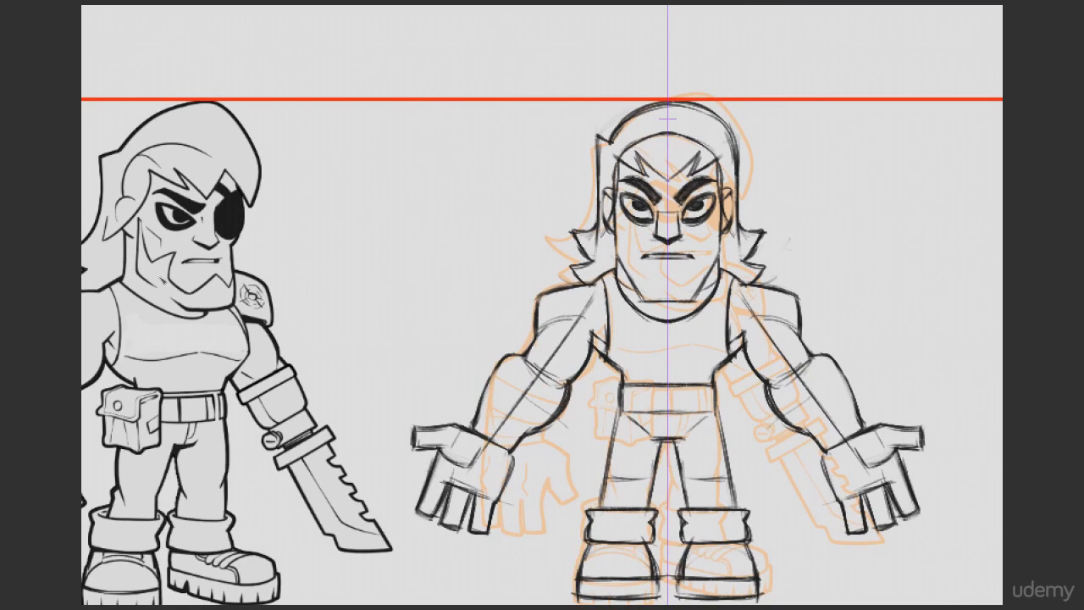
mouse_move(143, 264)
mouse_down()
mouse_move(160, 254)
mouse_move(186, 303)
mouse_move(145, 252)
mouse_up()
key(ctrl+z)
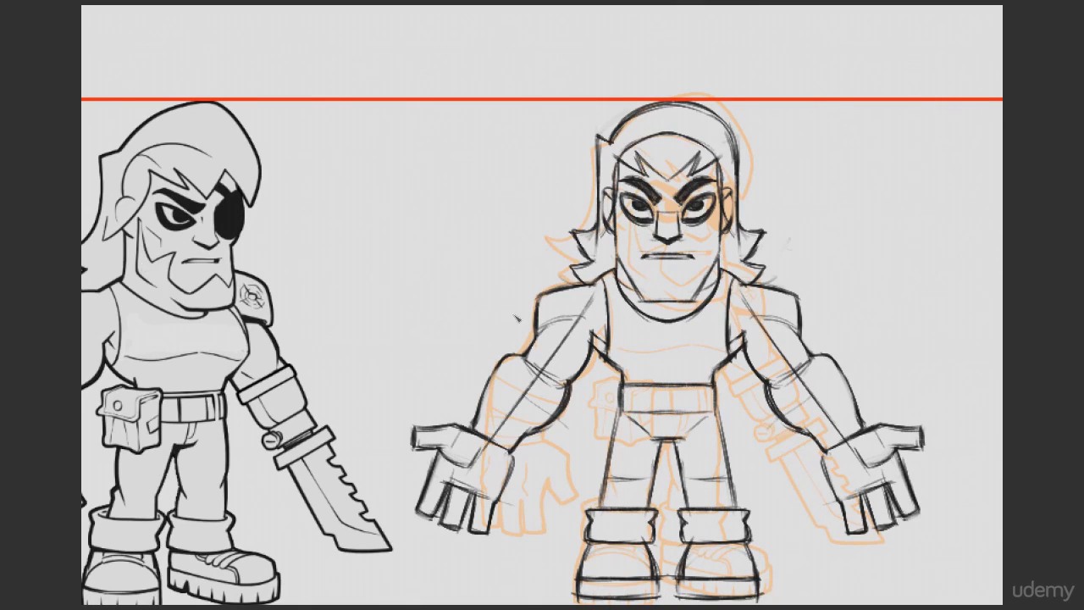
Step: Sketch the pointed beard edges beside the mouth and lower the red guide line to the reference's beard notch
drag(707, 305, 643, 315)
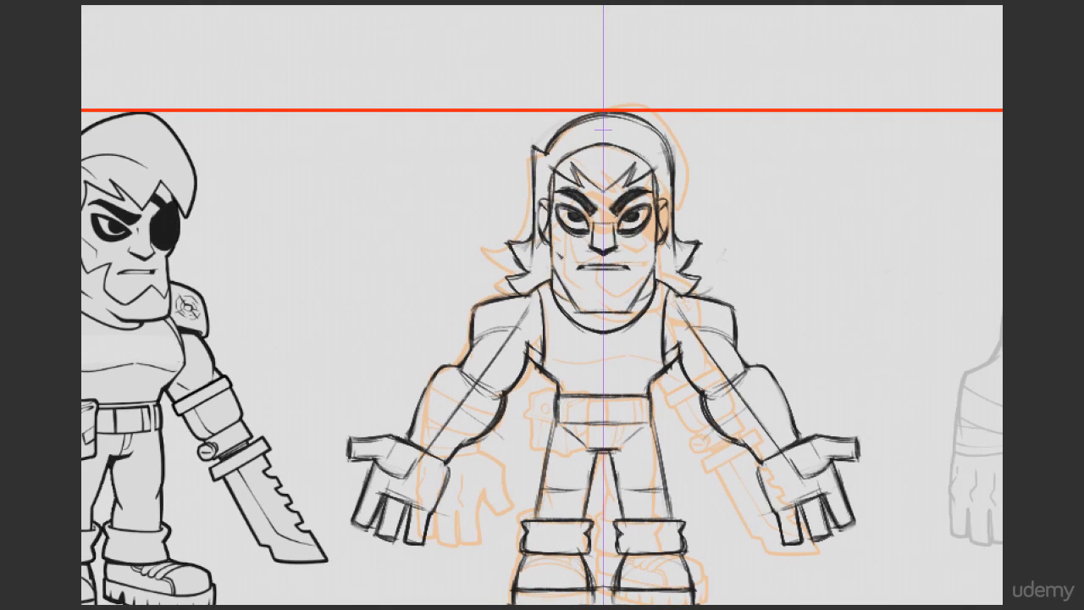
mouse_move(586, 112)
mouse_down()
mouse_move(580, 265)
mouse_move(554, 258)
mouse_move(618, 255)
mouse_move(633, 284)
mouse_up()
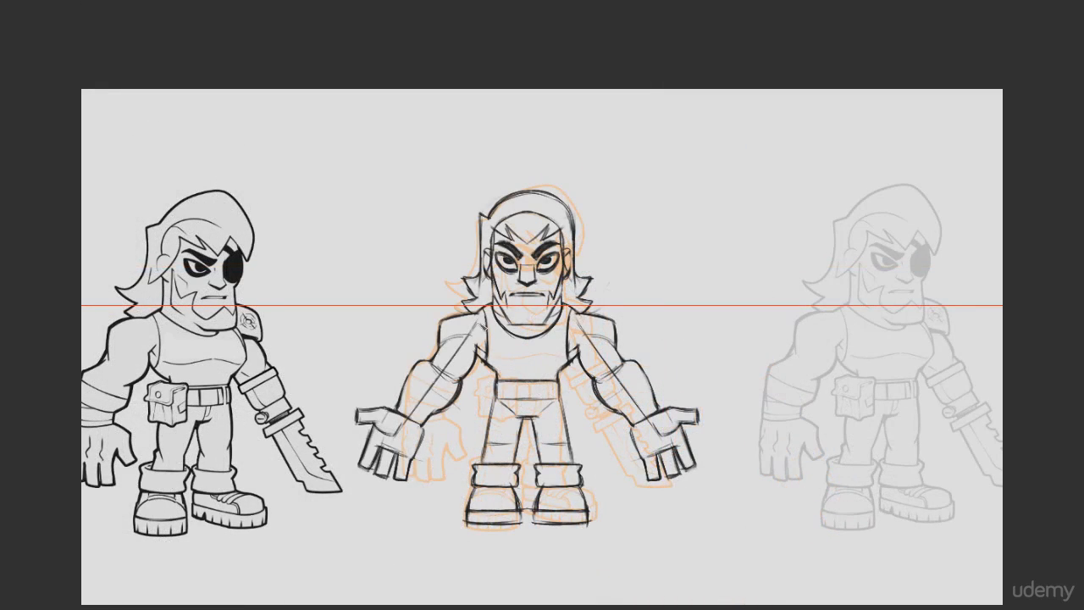
scroll(486, 325, up, 3)
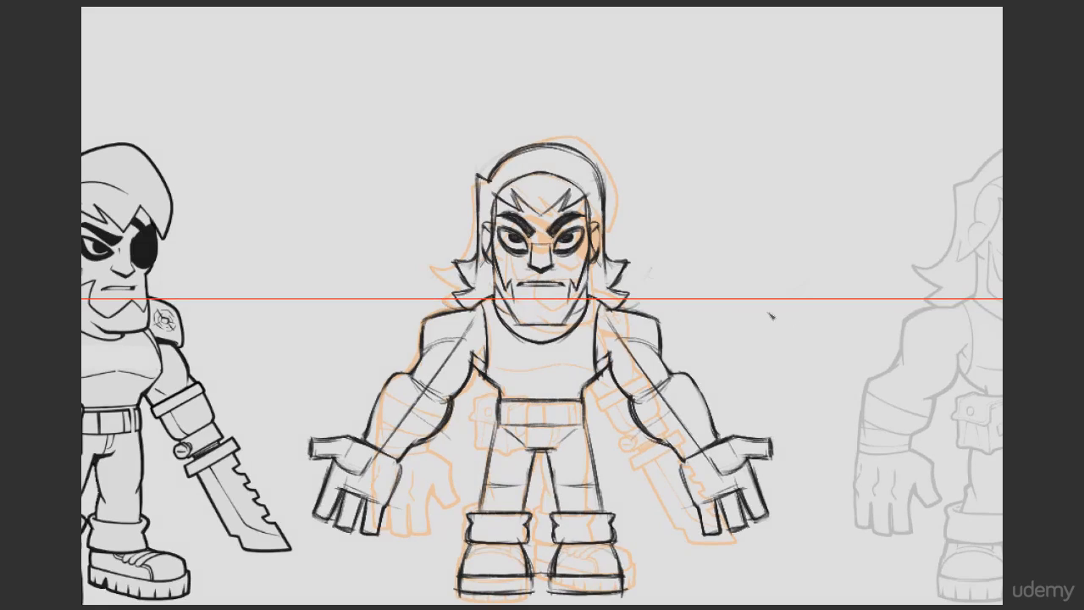
Step: Move the red square beside the front-view head so it rests on the guide line, and deselect it
drag(773, 322, 603, 340)
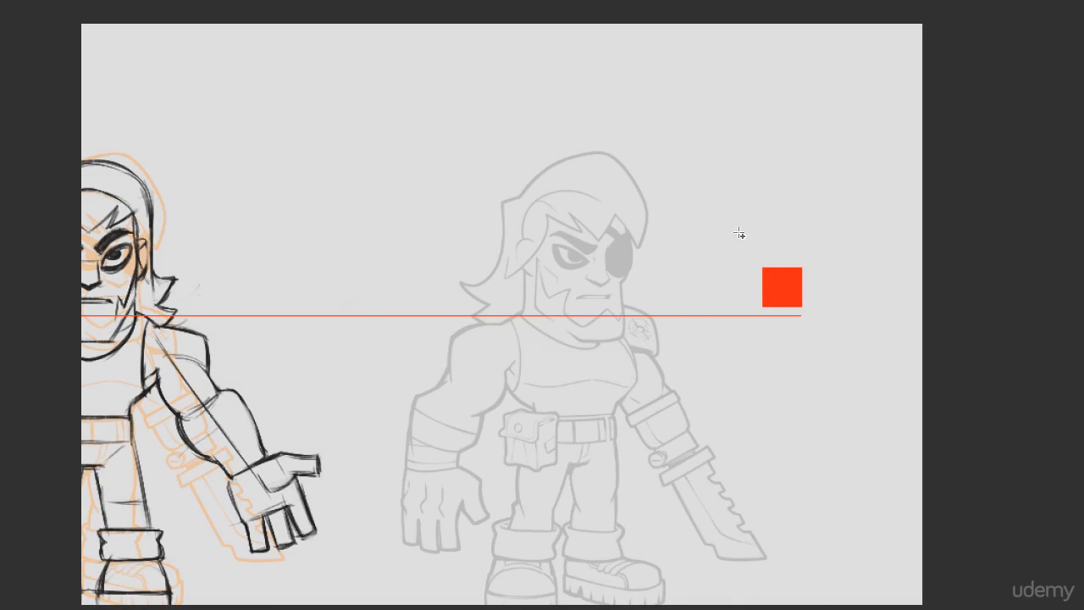
mouse_move(739, 232)
mouse_down()
mouse_move(830, 312)
mouse_move(382, 297)
mouse_move(201, 312)
mouse_up()
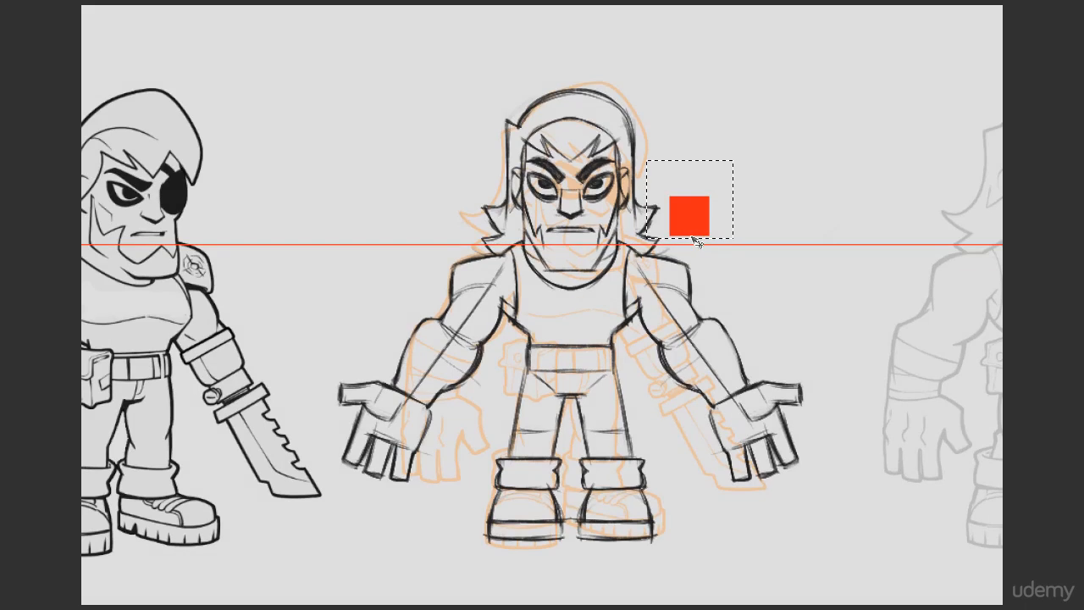
drag(692, 238, 697, 238)
key(ctrl+d)
Step: Sketch the mirrored beard edges below the mouth, with a central notch at the red guide line, and clean up the overlapping strokes
drag(574, 240, 680, 225)
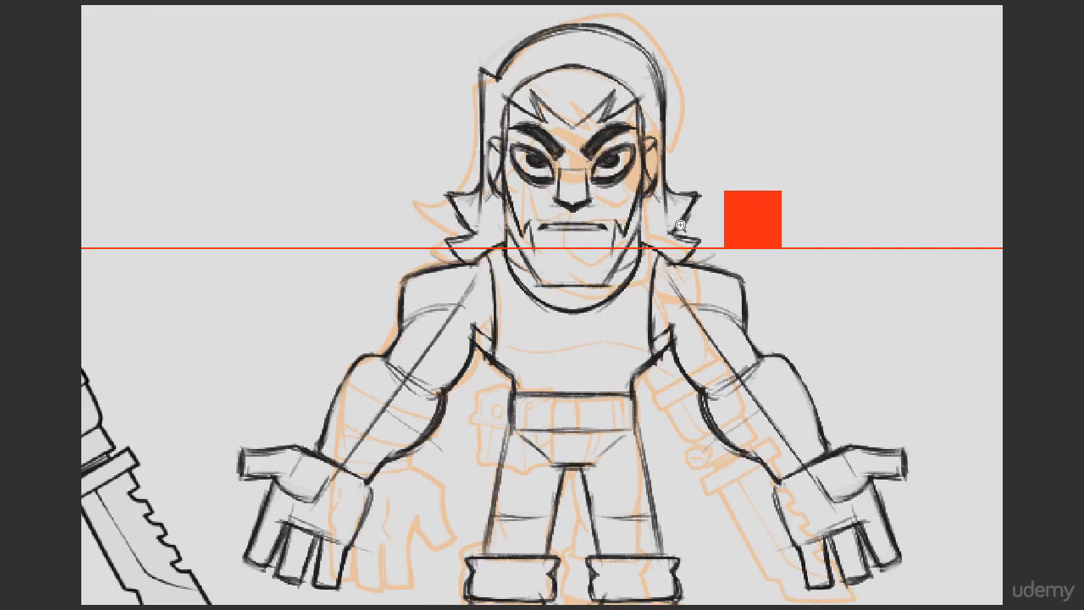
drag(687, 263, 959, 258)
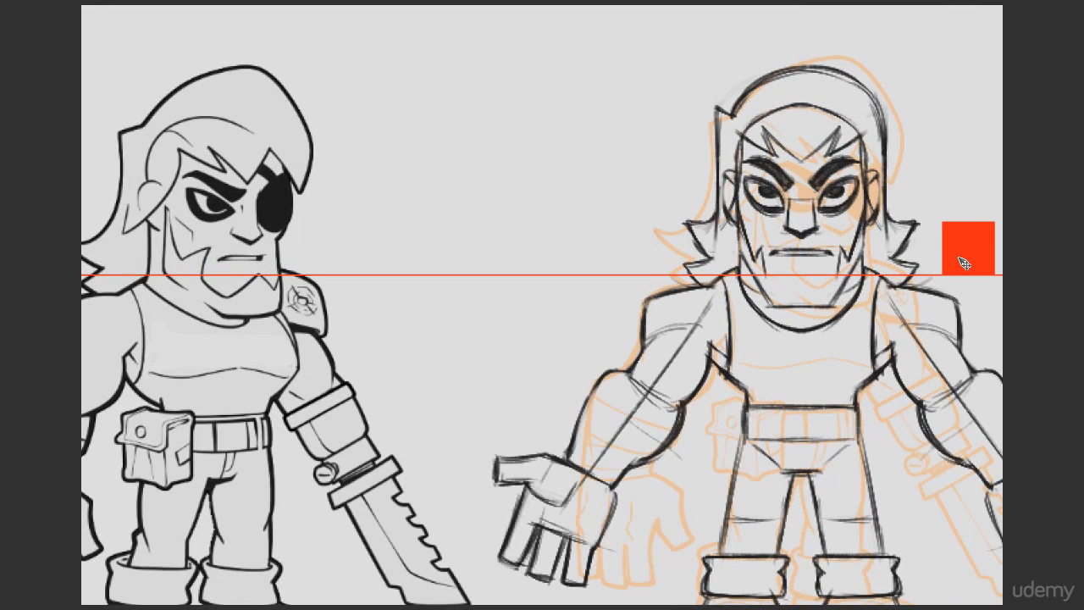
ctrl+shift+click(809, 230)
drag(770, 278, 778, 290)
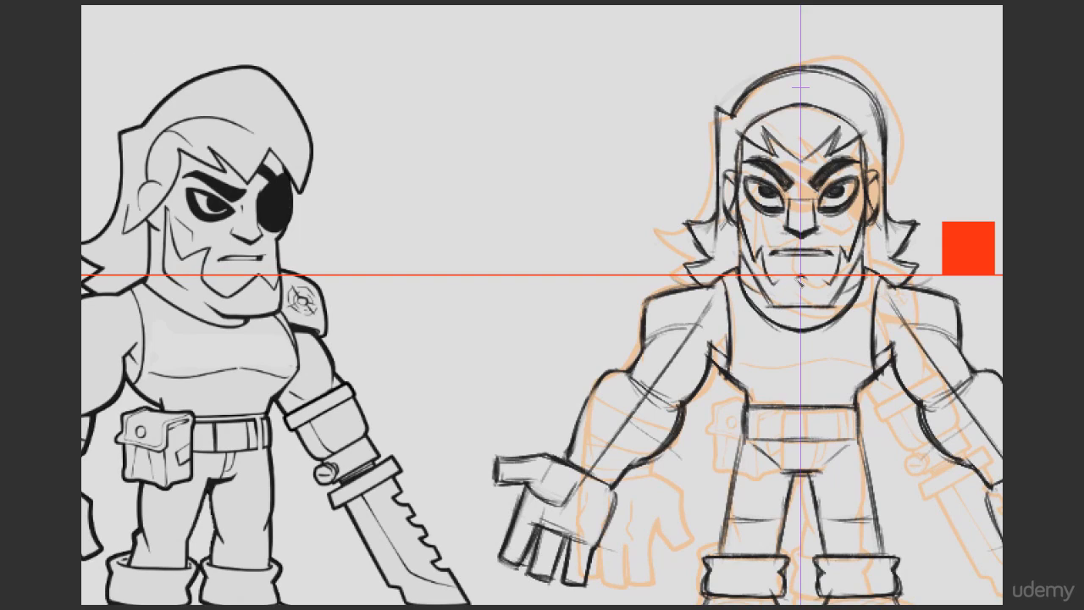
drag(798, 279, 778, 291)
key(e)
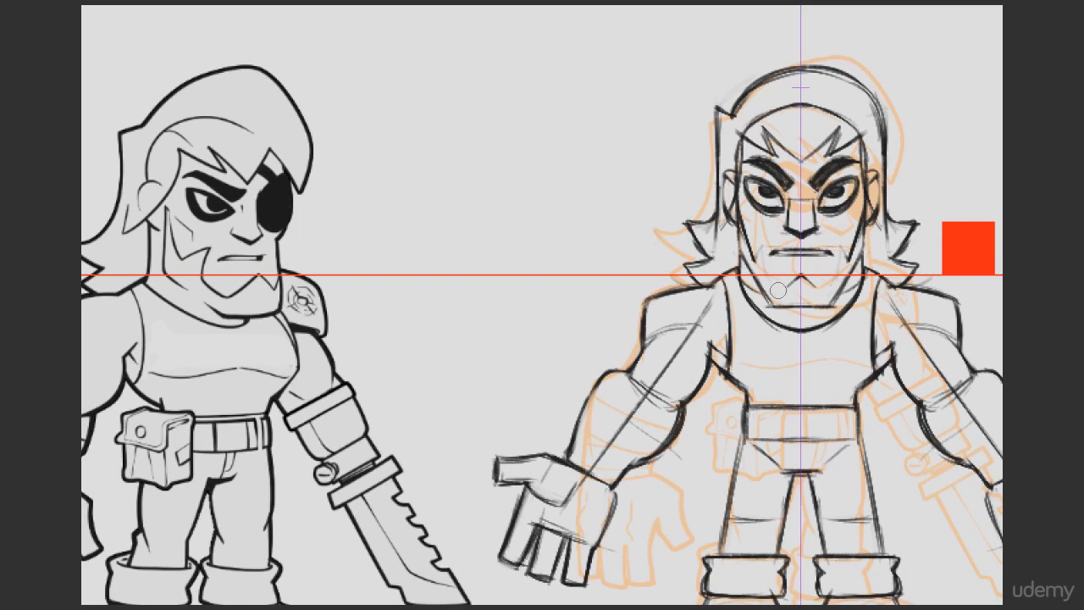
drag(758, 244, 783, 291)
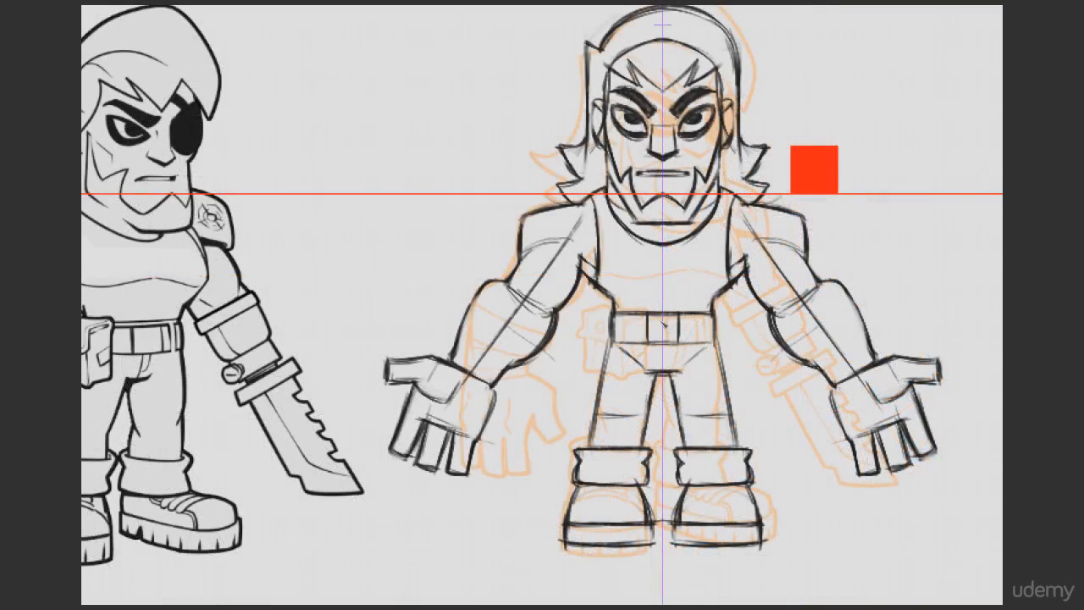
Step: Add the buckle and loops to the front-view belt and sketch mirrored wrapped bands around both forearms
mouse_move(649, 314)
mouse_down()
mouse_move(664, 314)
mouse_move(649, 340)
mouse_move(665, 342)
mouse_move(627, 342)
mouse_move(627, 352)
mouse_up()
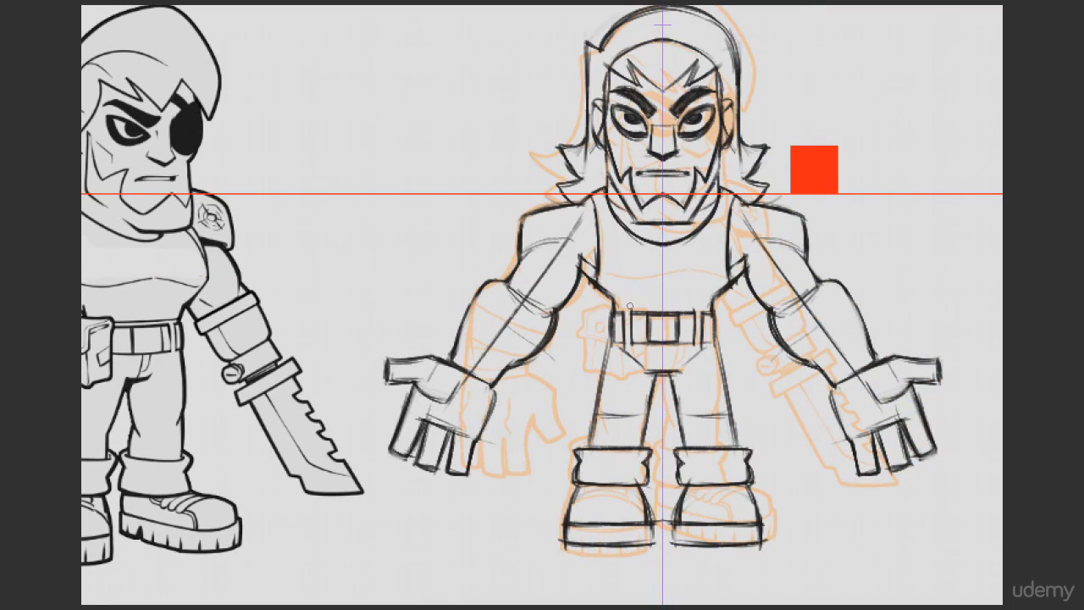
key(ctrl+z)
drag(703, 312, 702, 346)
drag(483, 283, 548, 298)
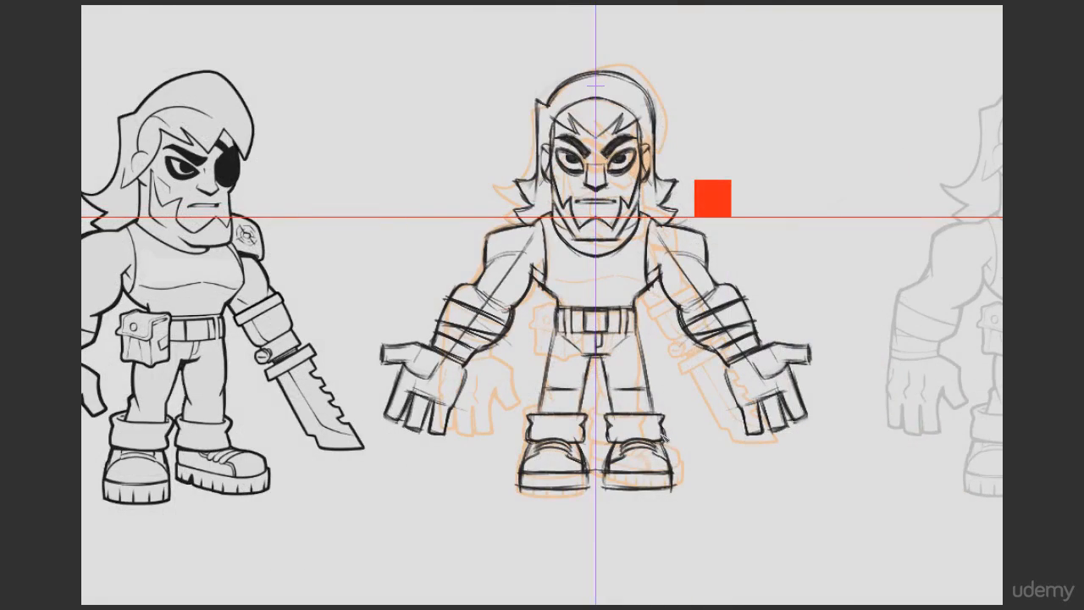
scroll(662, 435, down, 1)
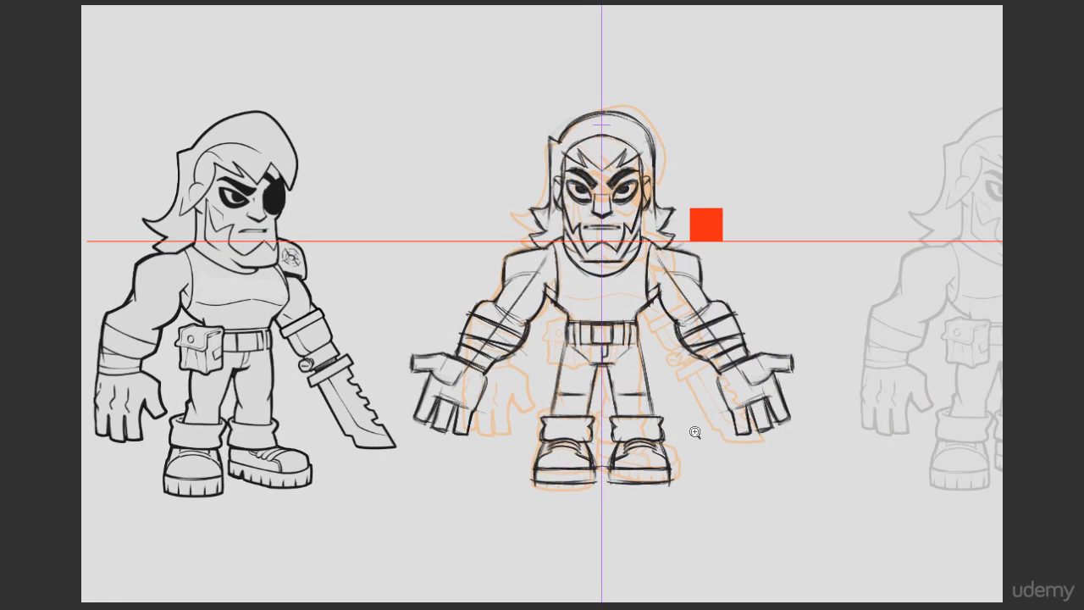
scroll(698, 429, up, 2)
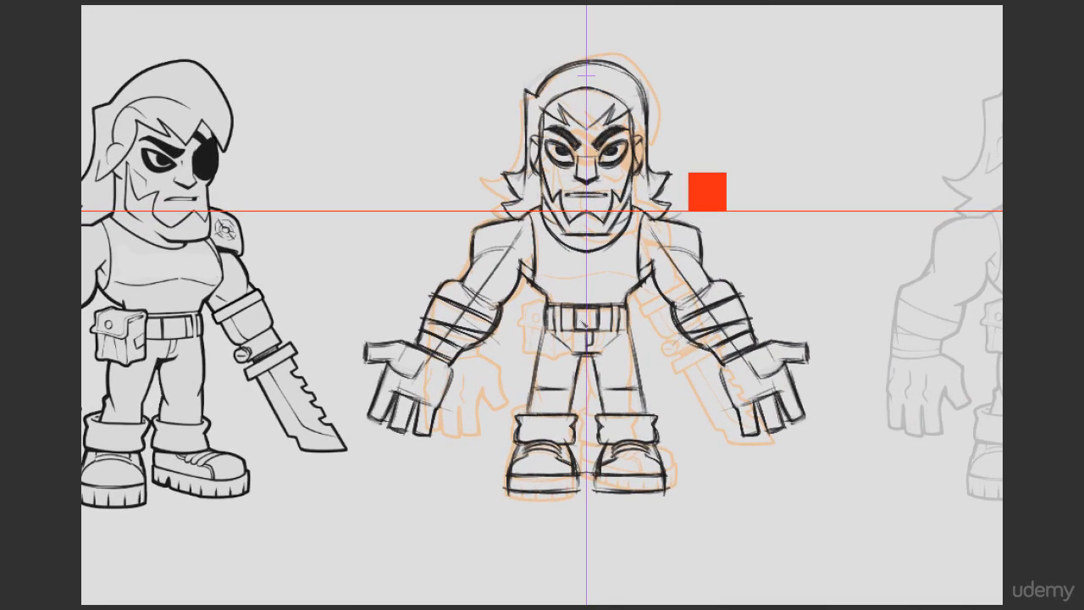
Step: Raise the red guide line and its square to just above the front-view character's mouth to compare it with the reference
drag(687, 389, 711, 359)
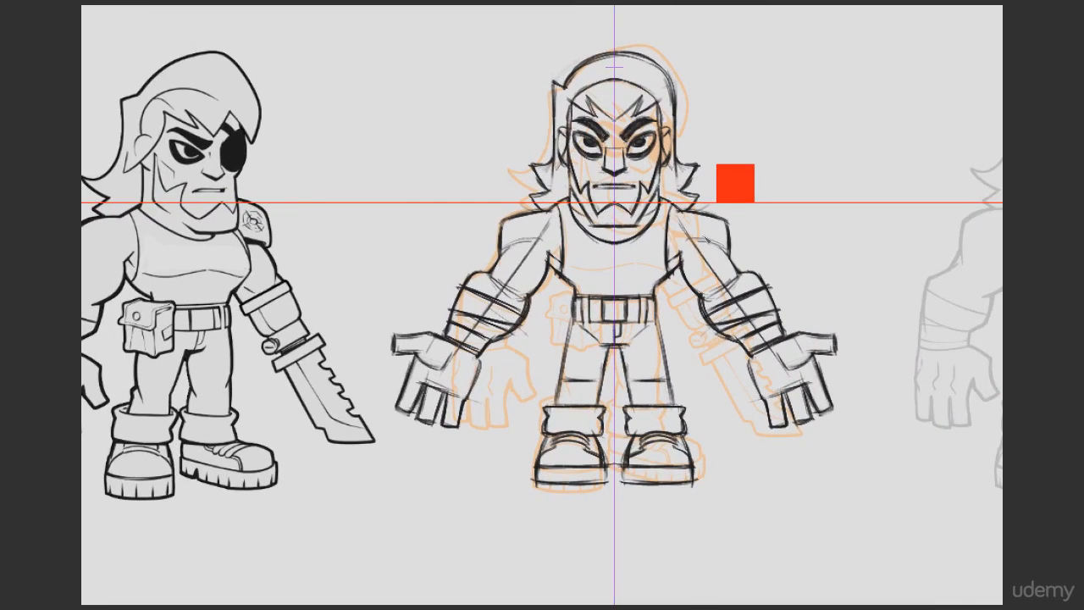
drag(737, 245, 696, 243)
ctrl+shift+click(697, 180)
scroll(693, 178, up, 5)
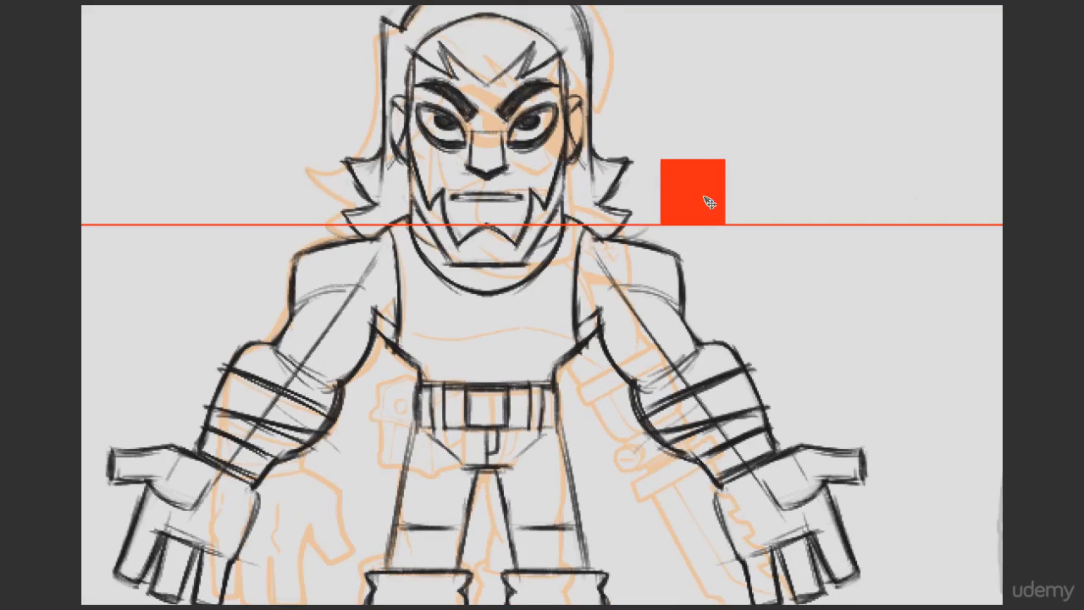
scroll(695, 193, down, 5)
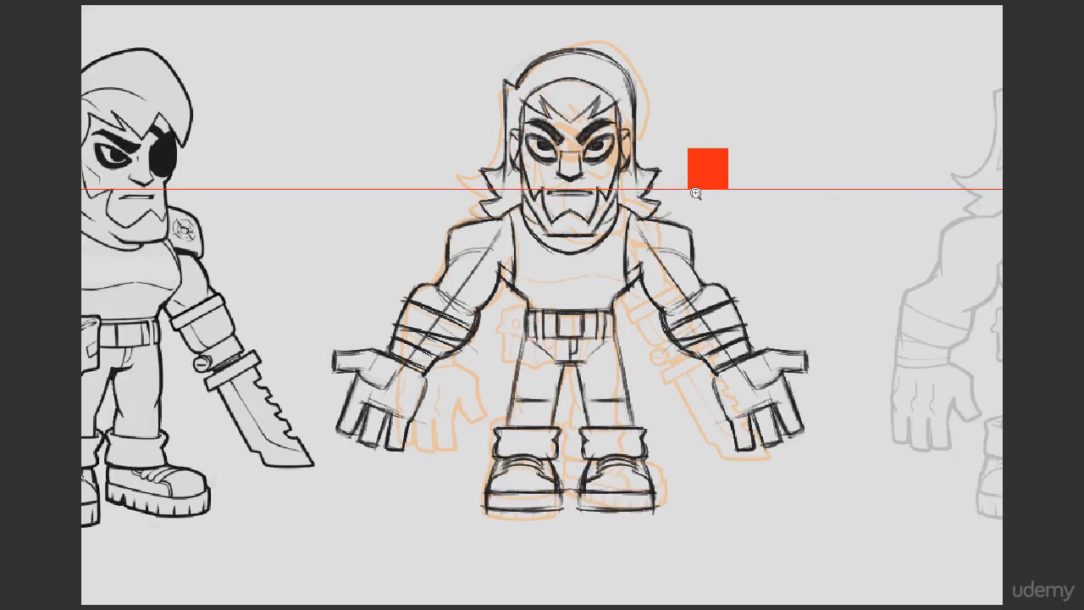
scroll(696, 193, up, 1)
drag(706, 183, 709, 158)
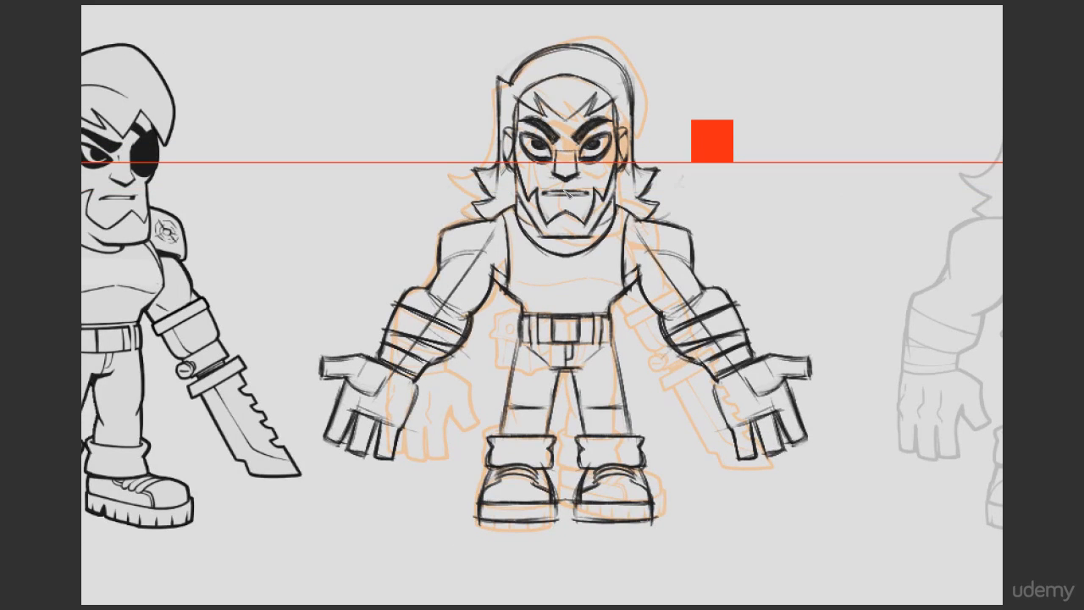
drag(614, 167, 610, 195)
drag(460, 227, 626, 268)
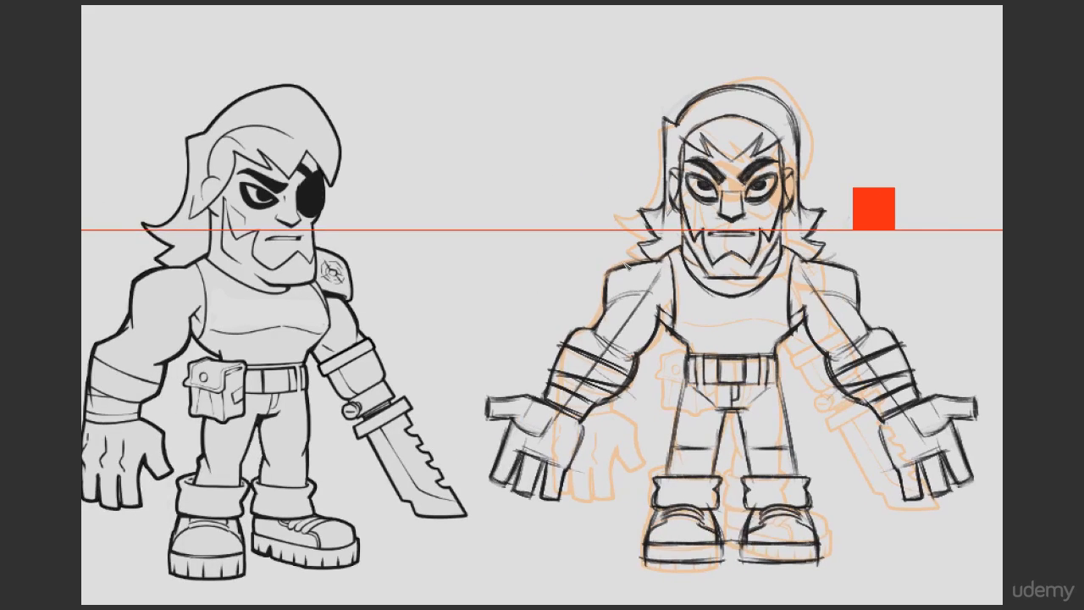
Step: Reactivate the mirrored front-view sketch and examine it beside the reference and the faded third figure
drag(463, 240, 468, 203)
drag(777, 323, 676, 325)
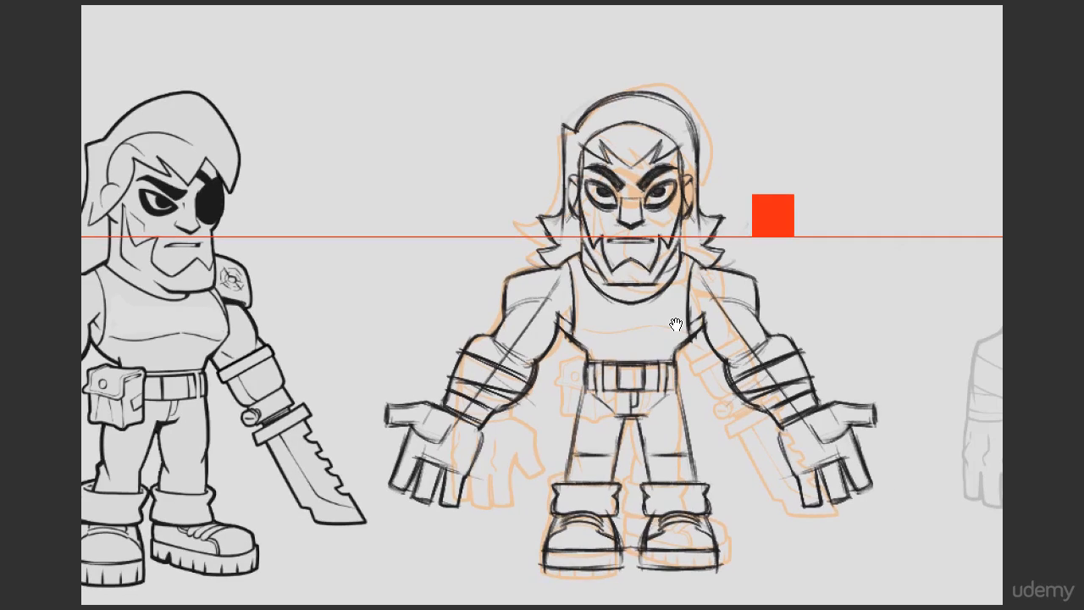
ctrl+shift+click(609, 189)
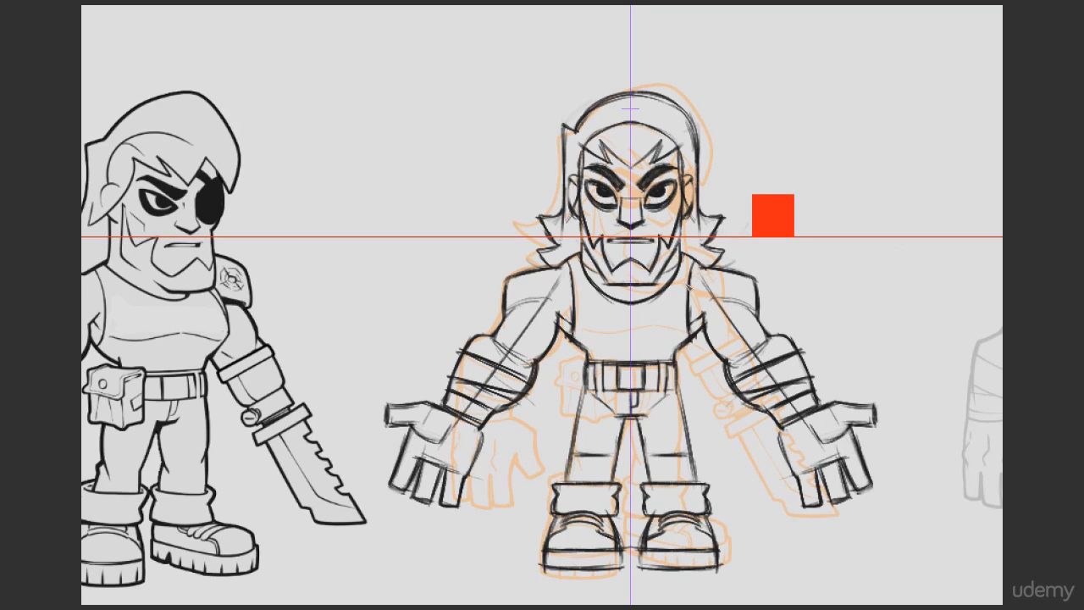
scroll(701, 295, down, 2)
drag(750, 368, 673, 377)
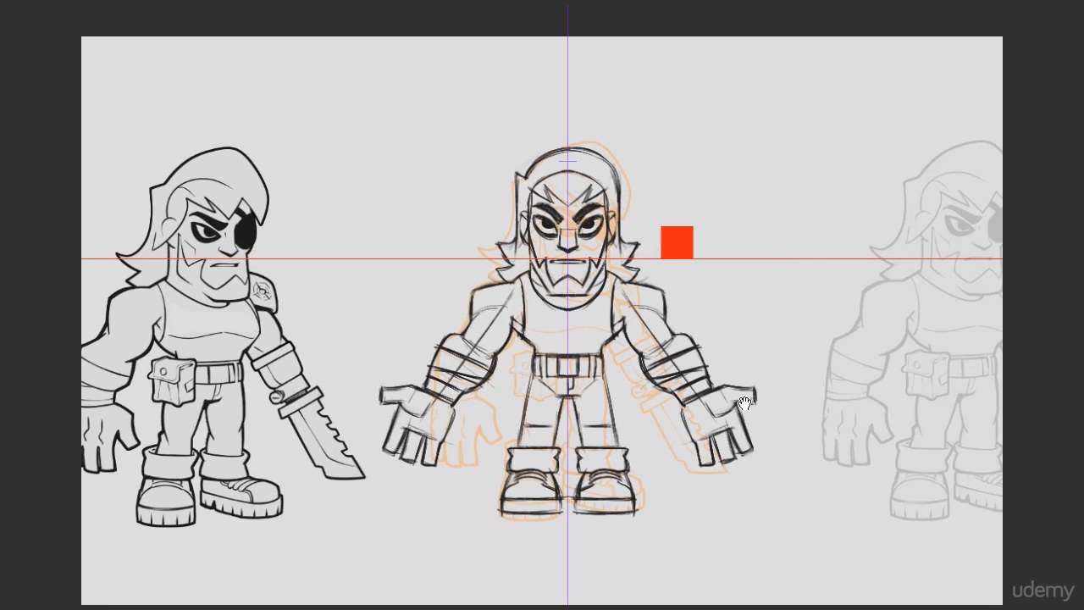
drag(744, 403, 719, 416)
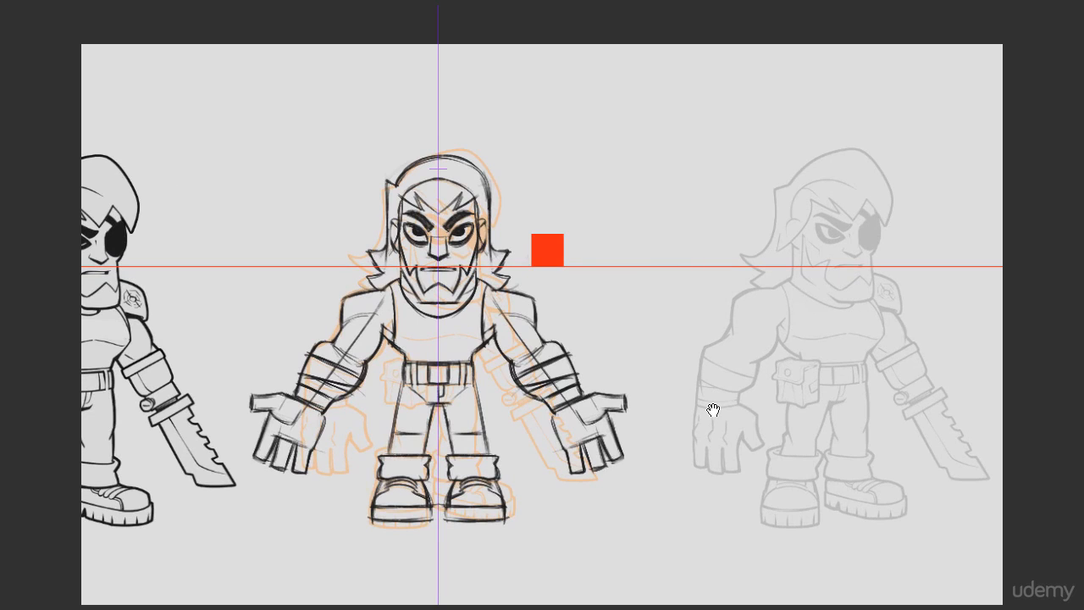